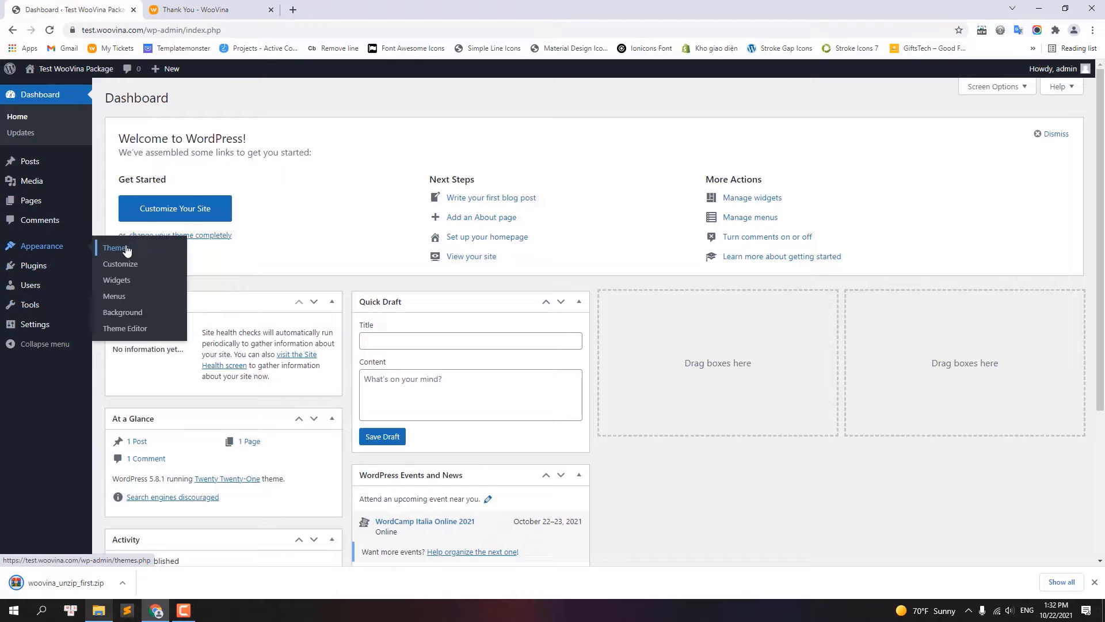
Step: Install the WooVina theme by uploading woovina.zip from the Desktop folder, and activate it
click(116, 248)
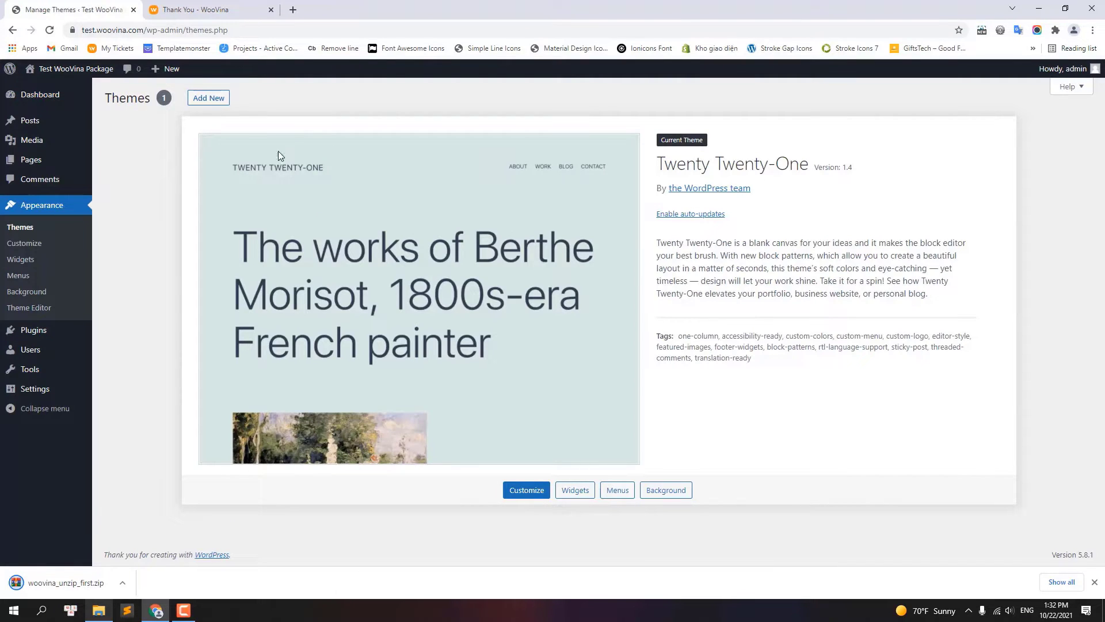
click(215, 100)
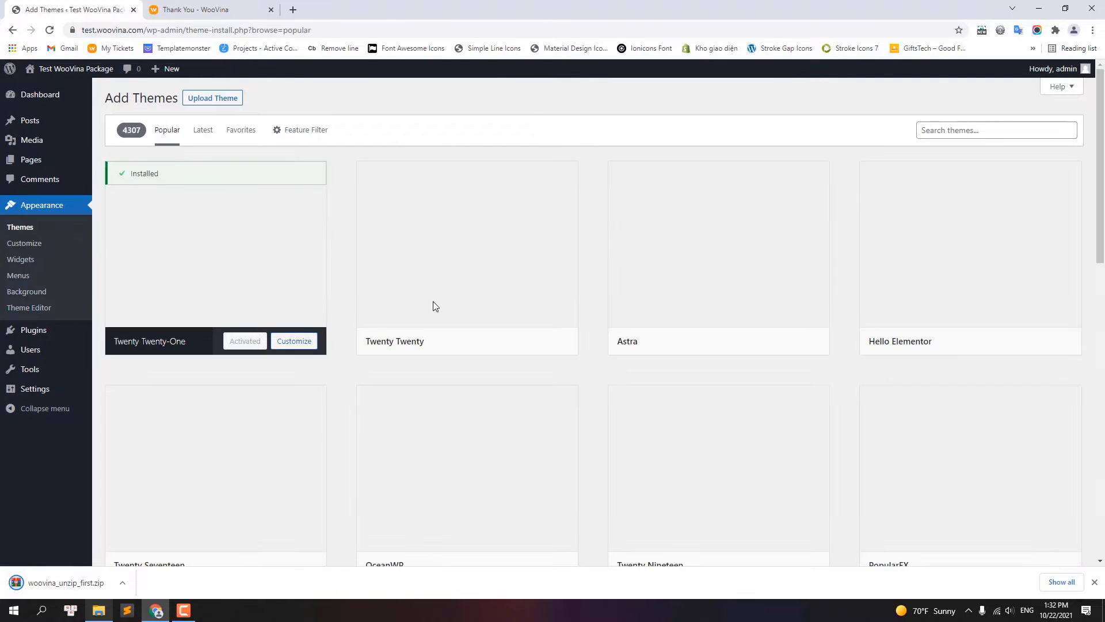
click(223, 98)
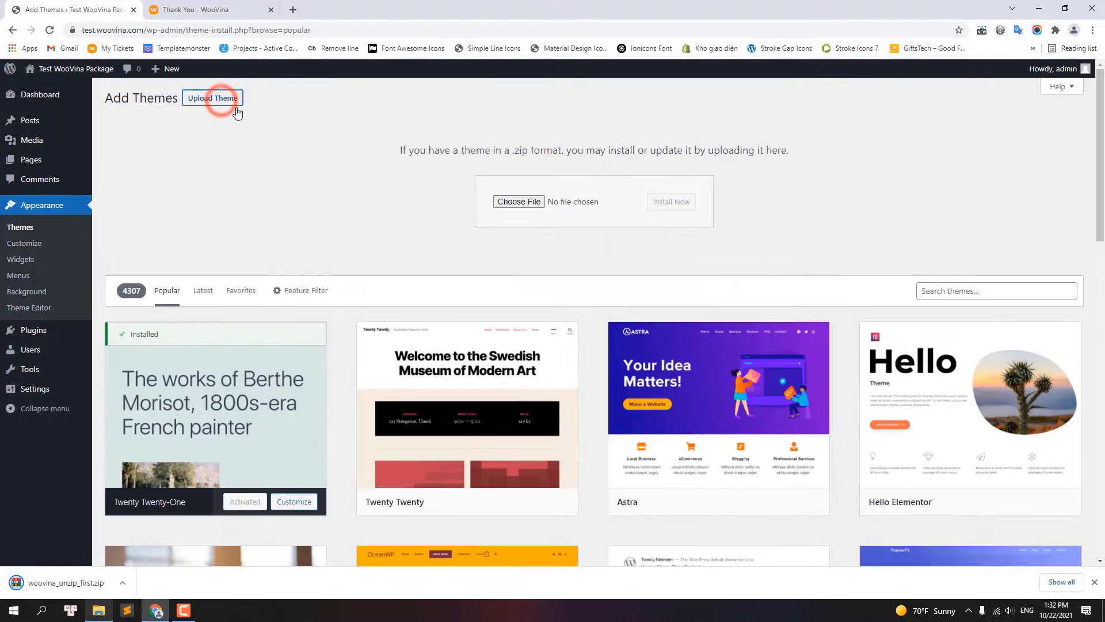
click(516, 204)
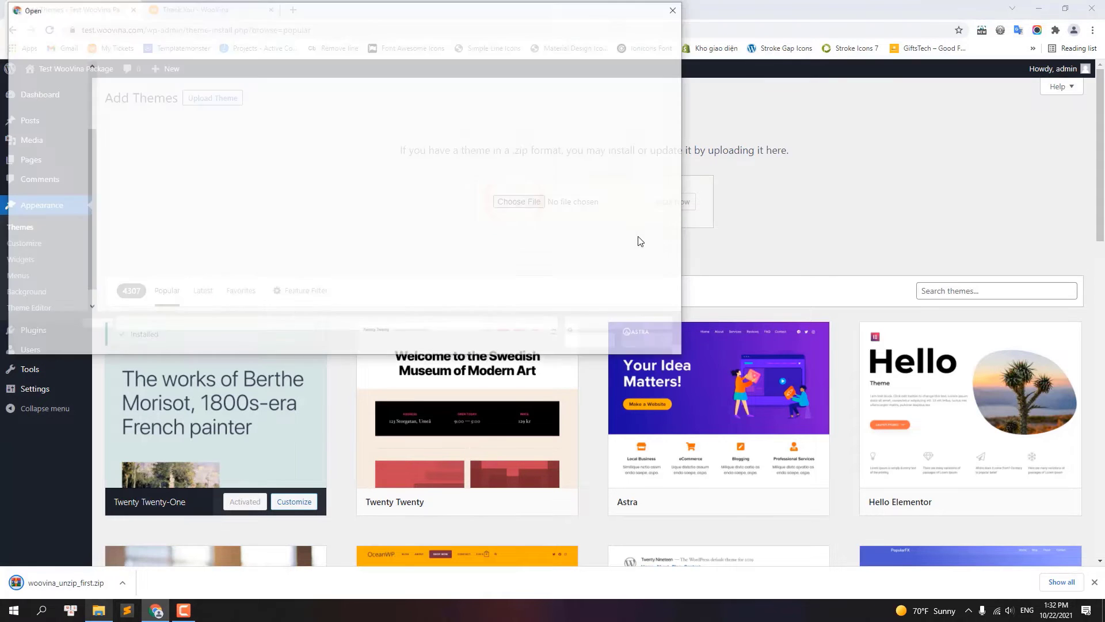
click(168, 193)
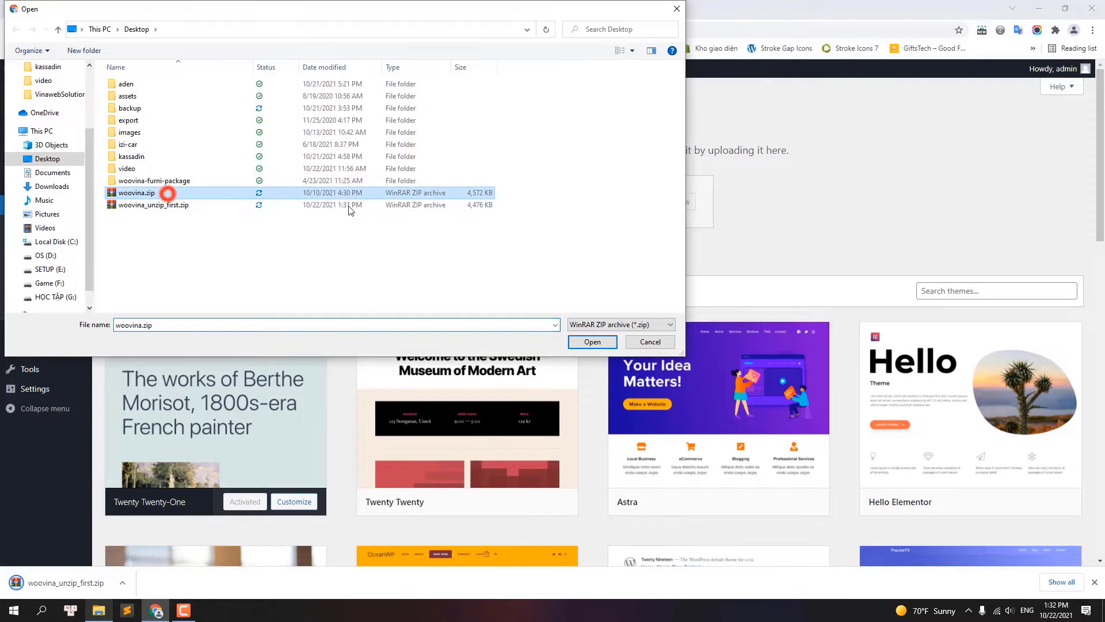
click(593, 343)
click(670, 203)
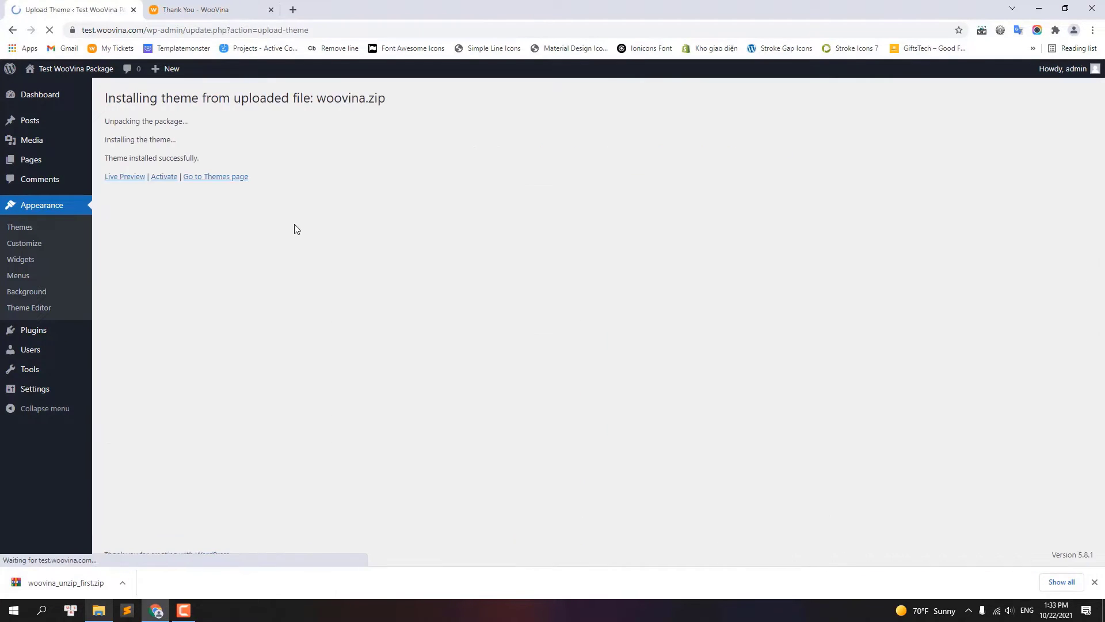
click(165, 177)
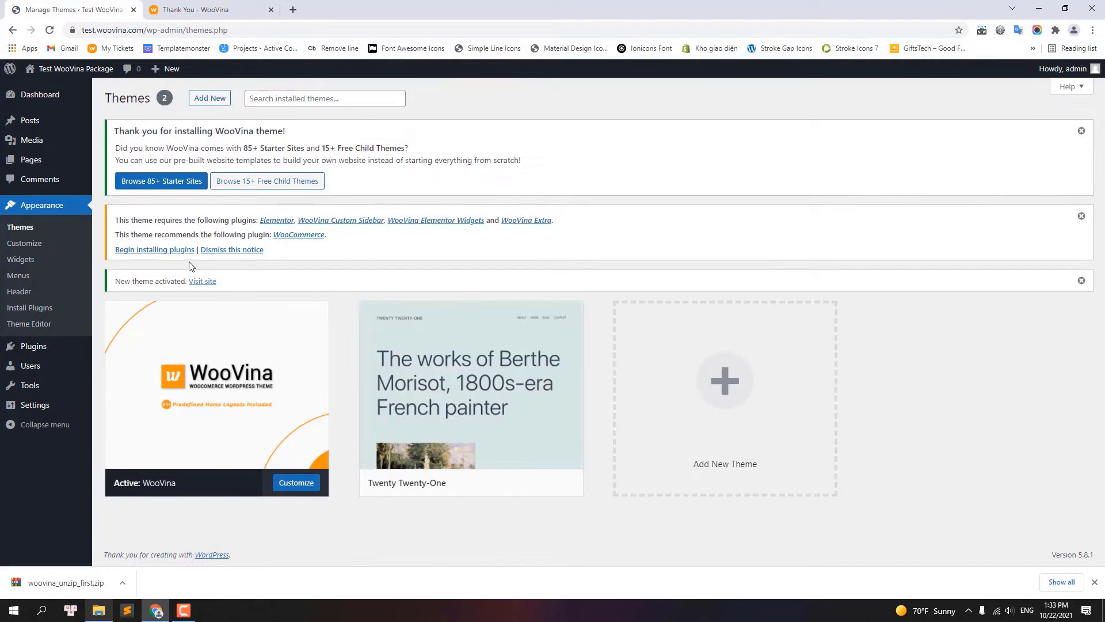
Step: Bulk-install all the required and recommended plugins for the theme: Elementor, WooVina Custom Sidebar, WooVina Elementor Widgets, WooVina Extra and WooCommerce
click(147, 251)
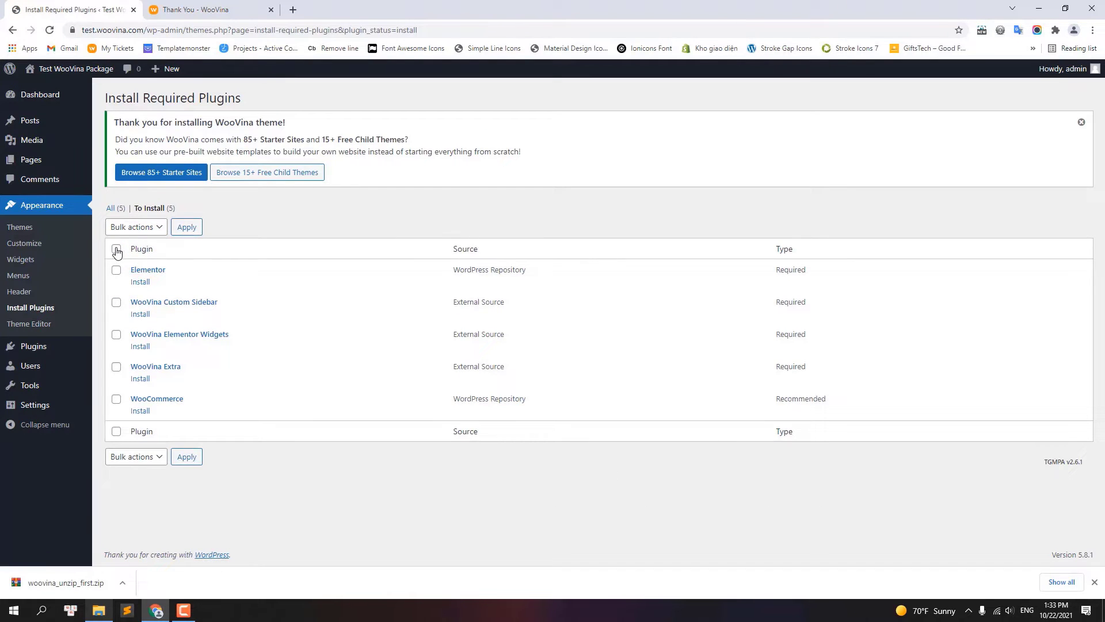
click(117, 251)
click(124, 227)
click(121, 253)
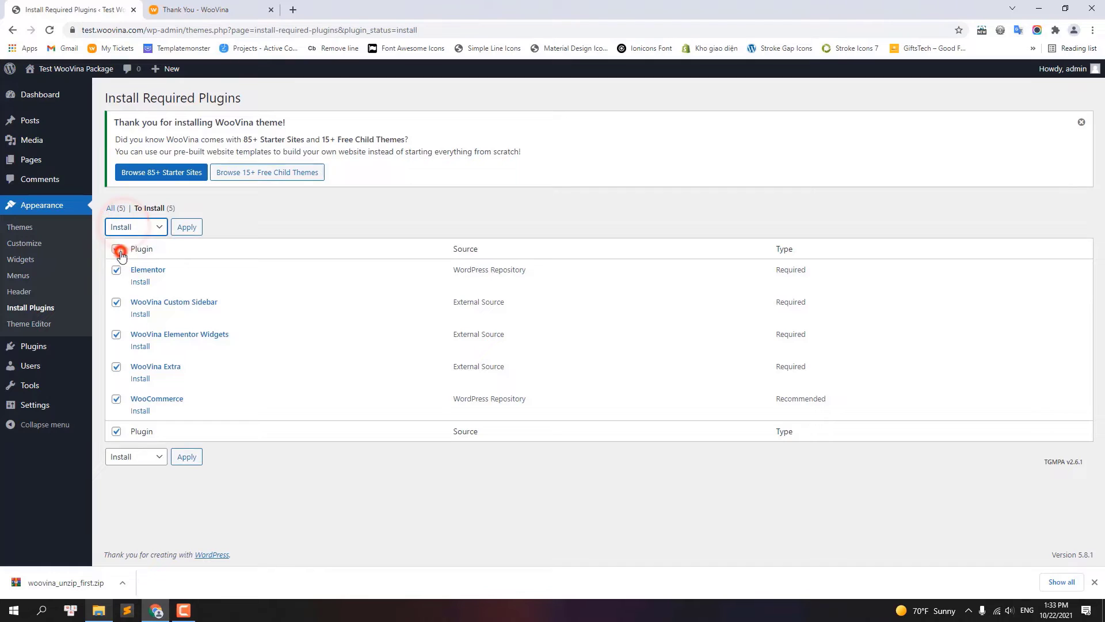
click(185, 227)
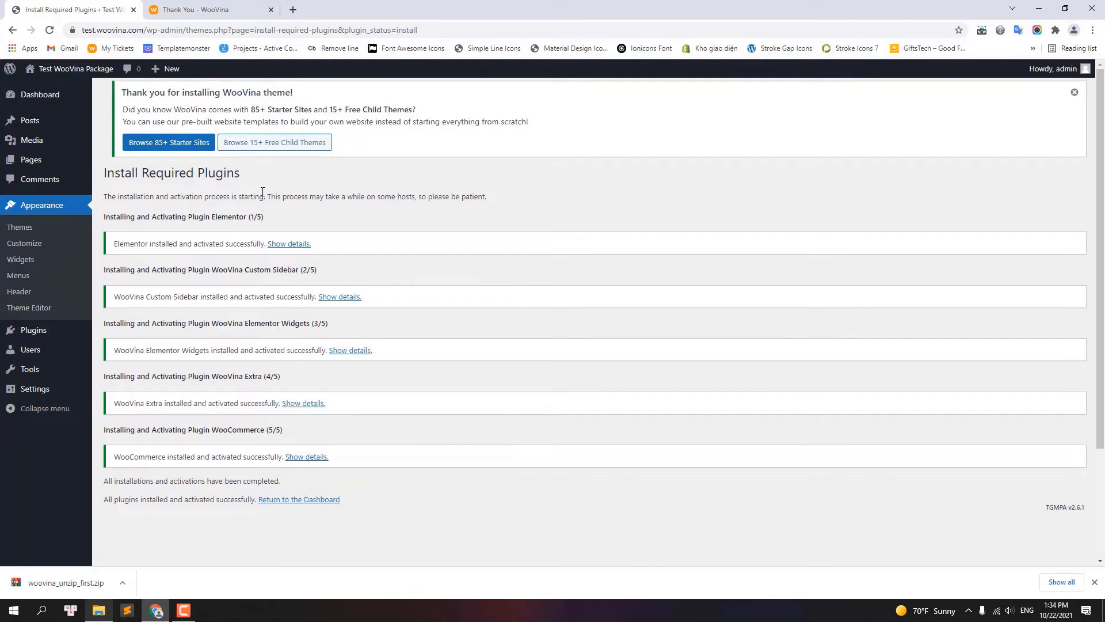
Step: Switch to the WooVina website and download woovina-shoes-package.zip from the account's downloads
click(198, 9)
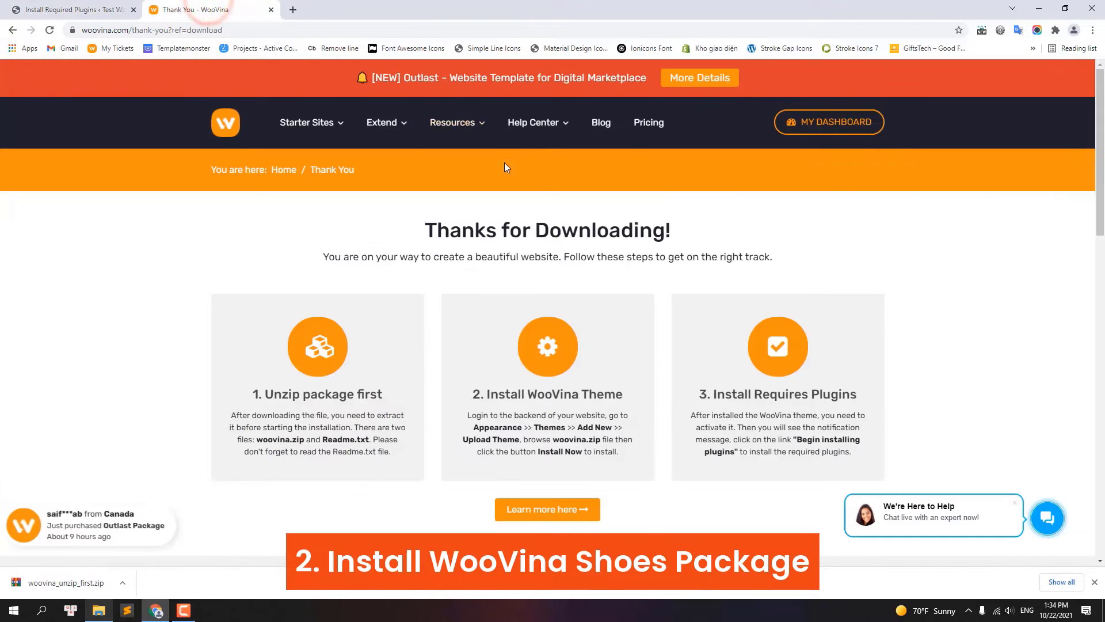
click(829, 126)
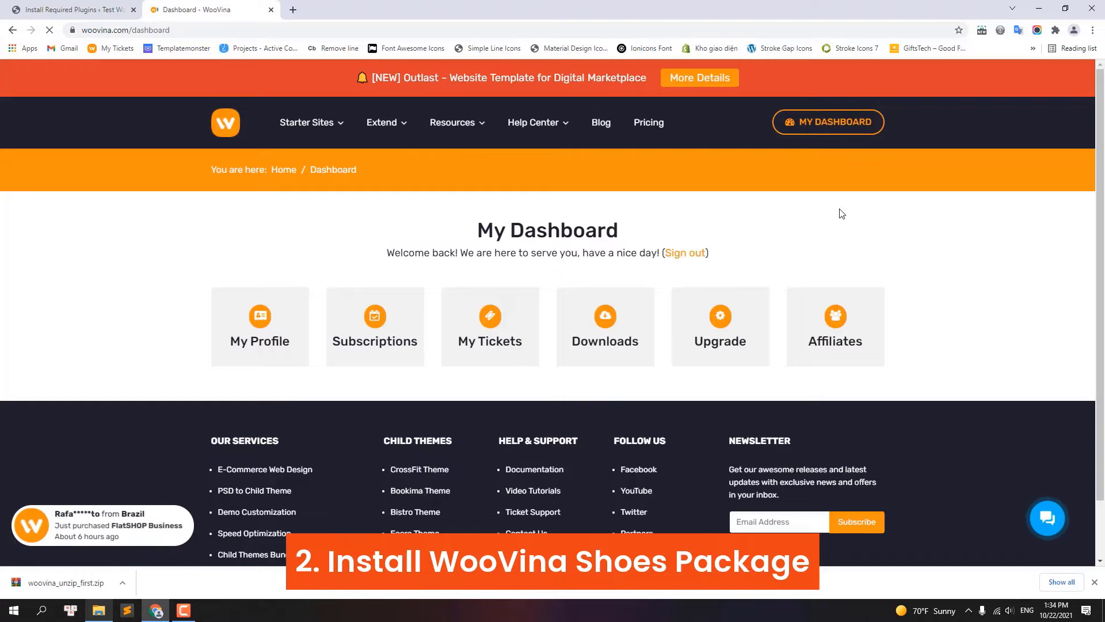
click(590, 338)
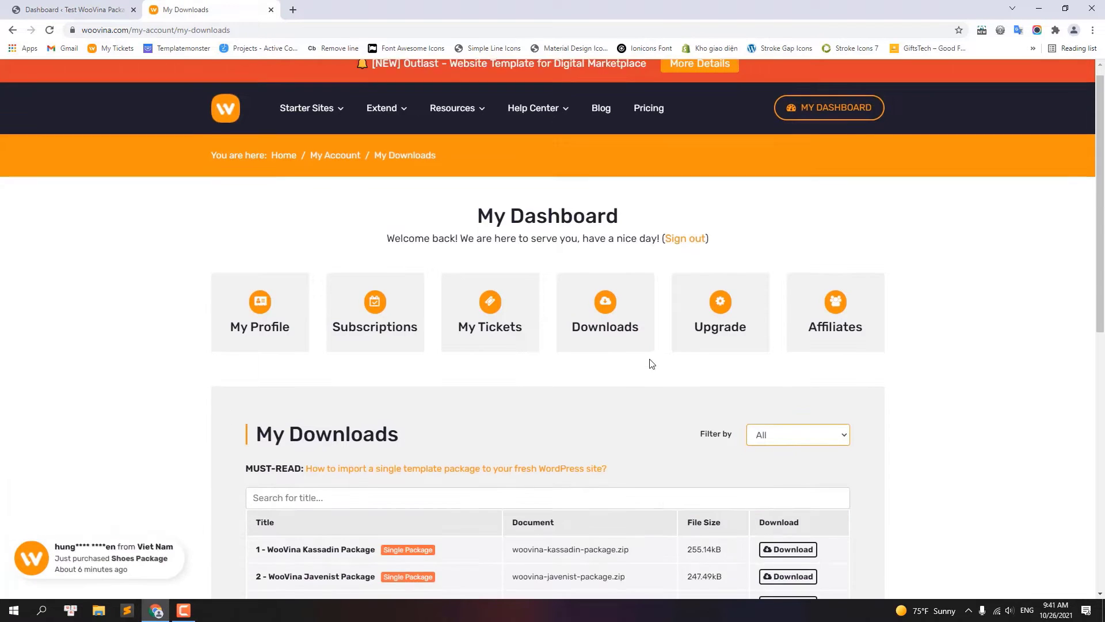
scroll(651, 363, down, 7)
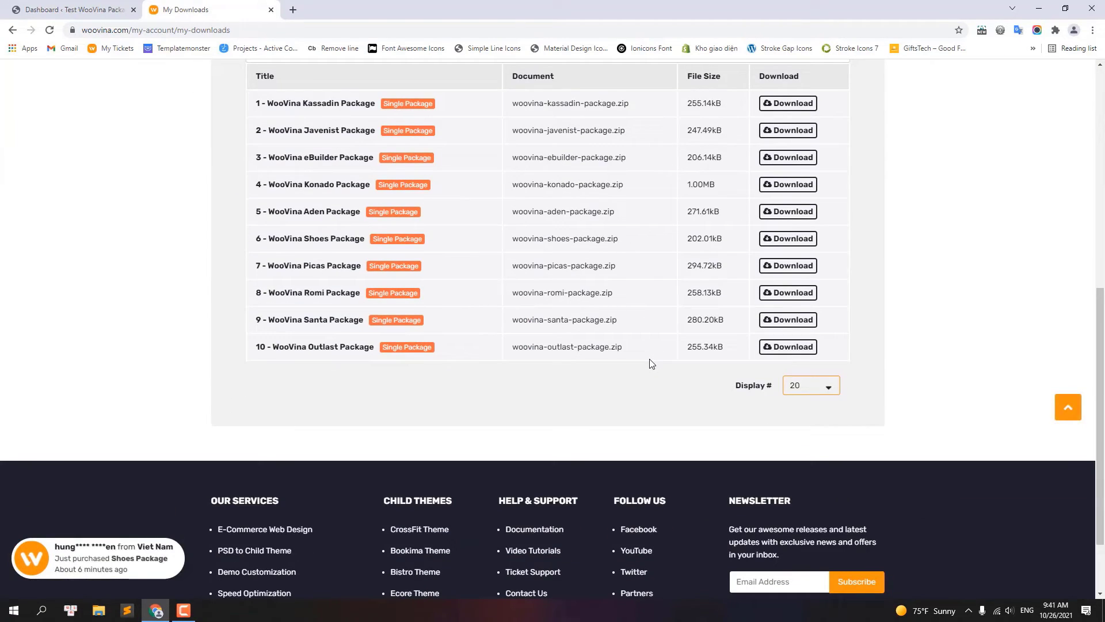
click(788, 248)
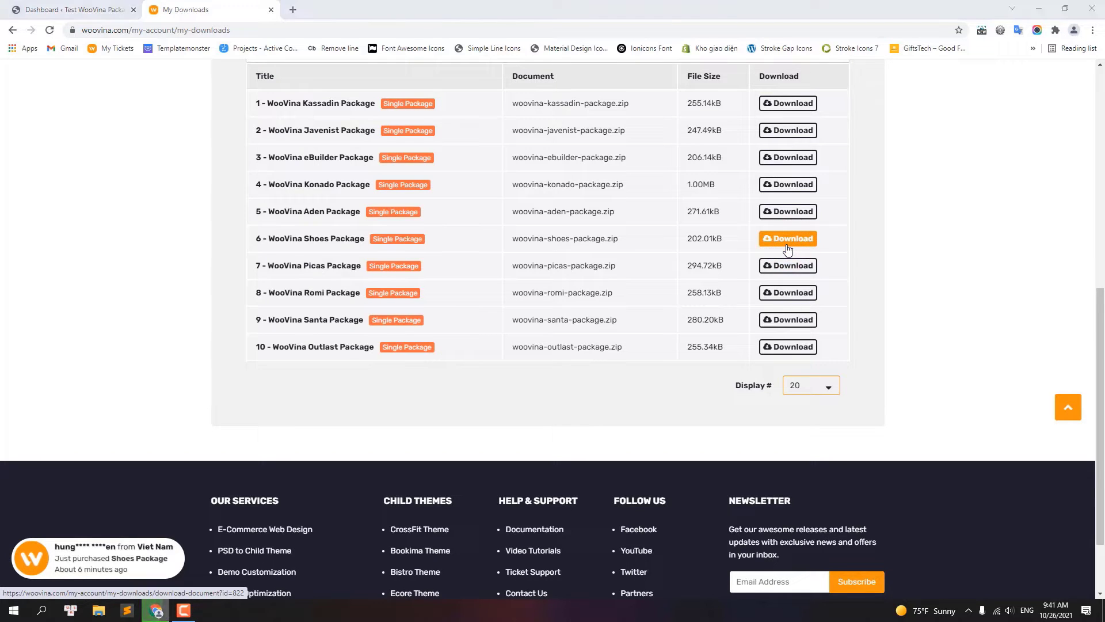
click(588, 344)
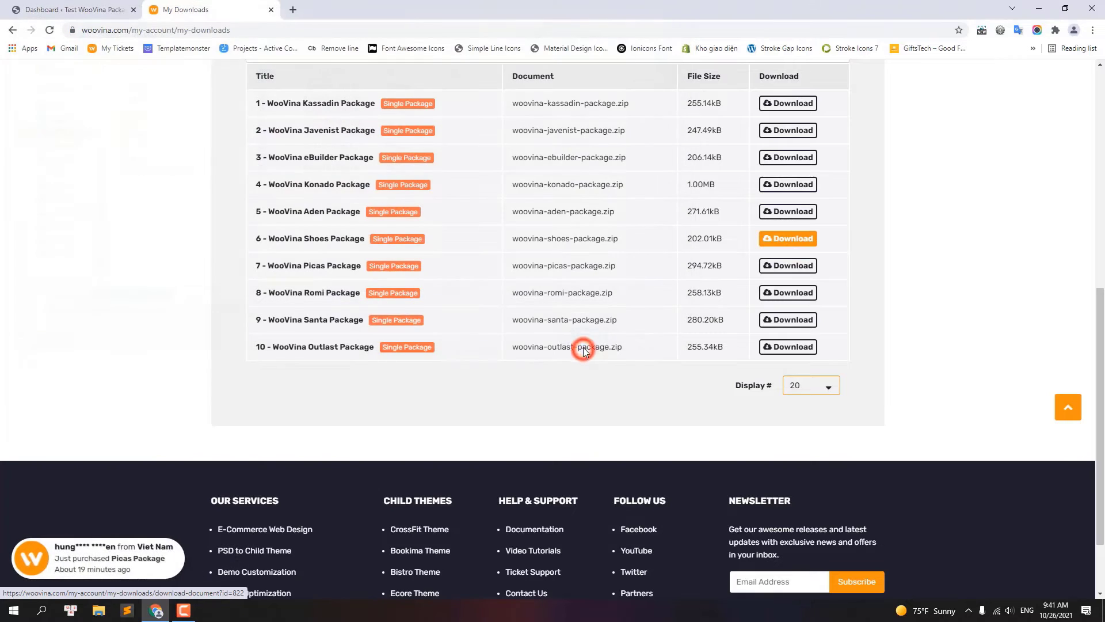
Step: Back in the WordPress admin, upload woovina-shoes-package.zip as a new plugin, install it and activate it
click(75, 10)
mouse_move(40, 392)
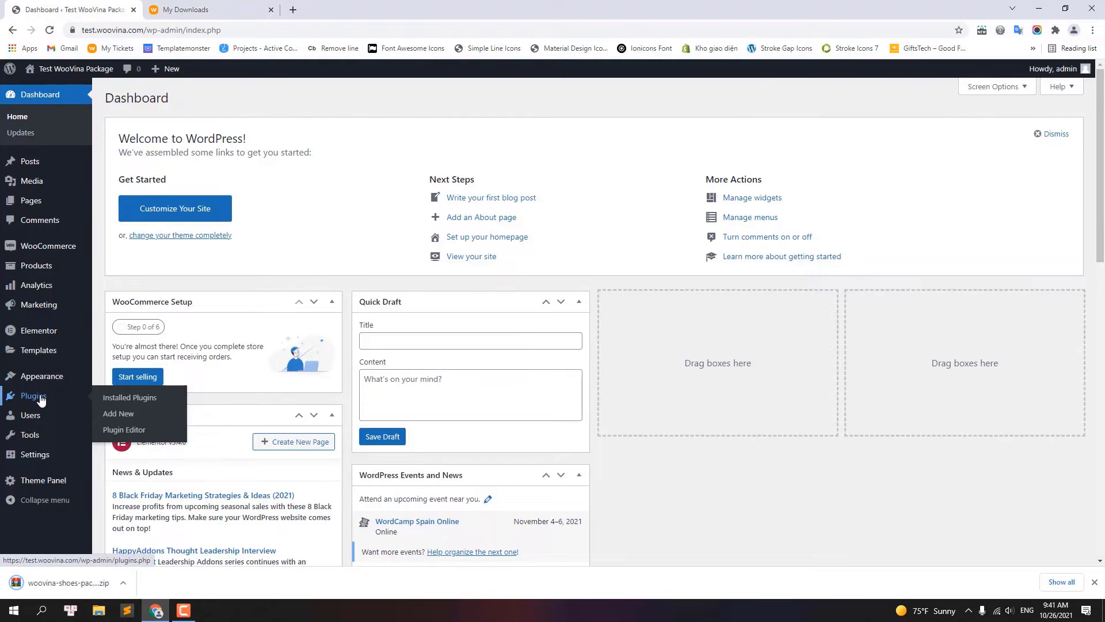
click(130, 415)
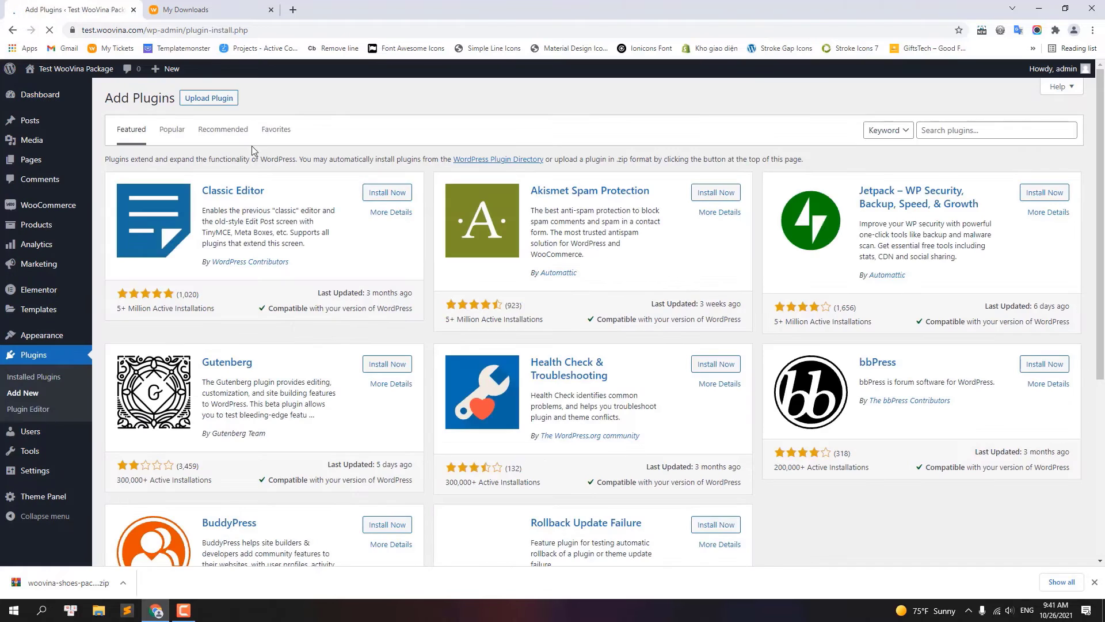
click(209, 98)
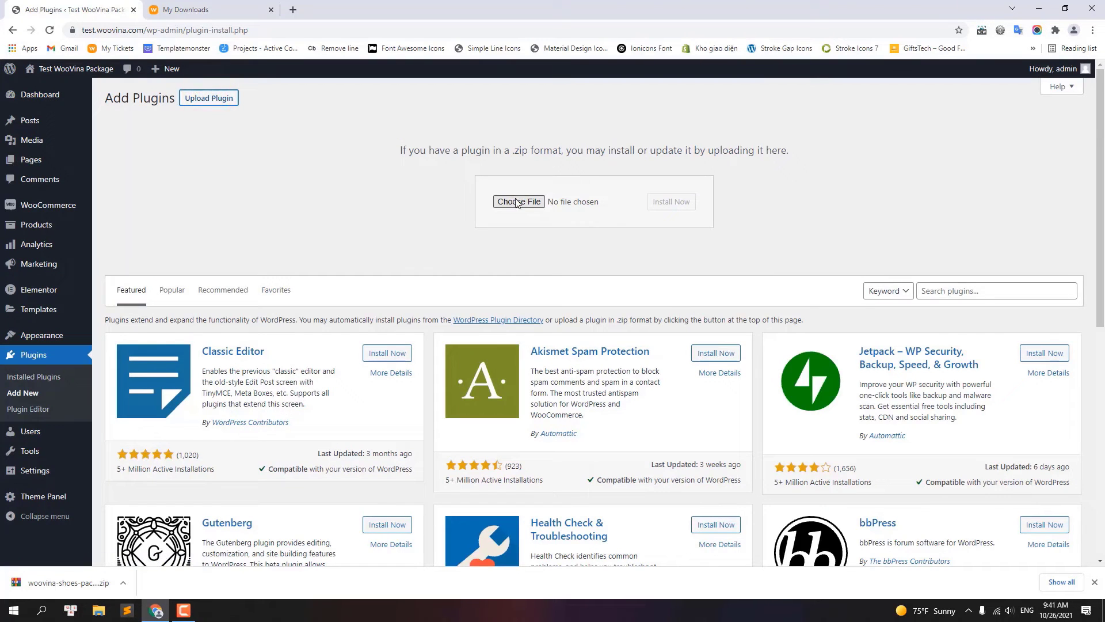
click(520, 202)
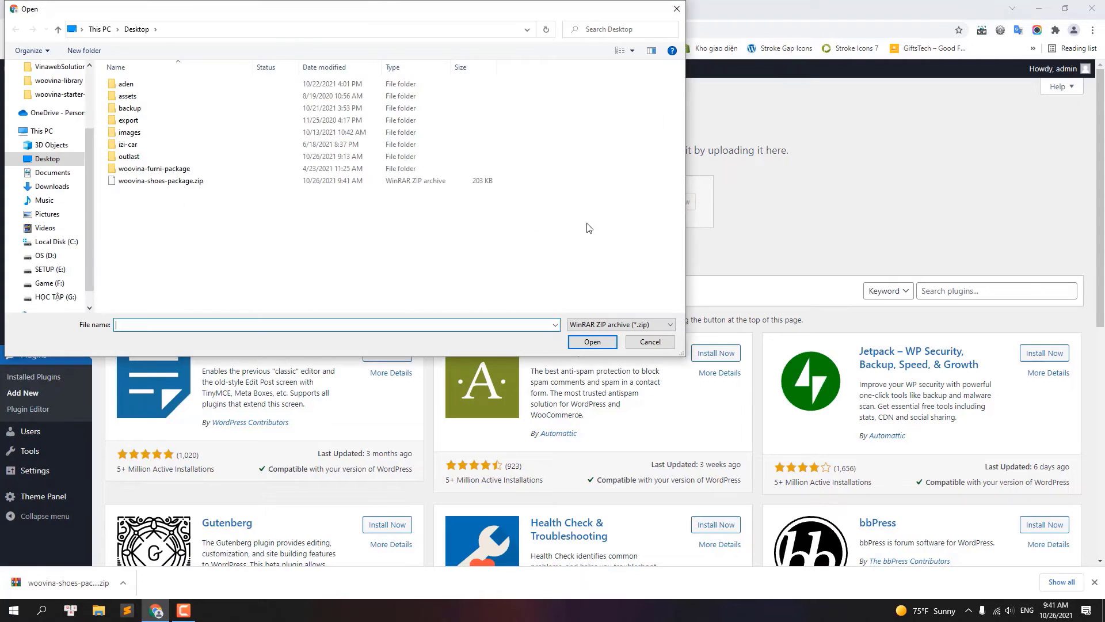
click(291, 180)
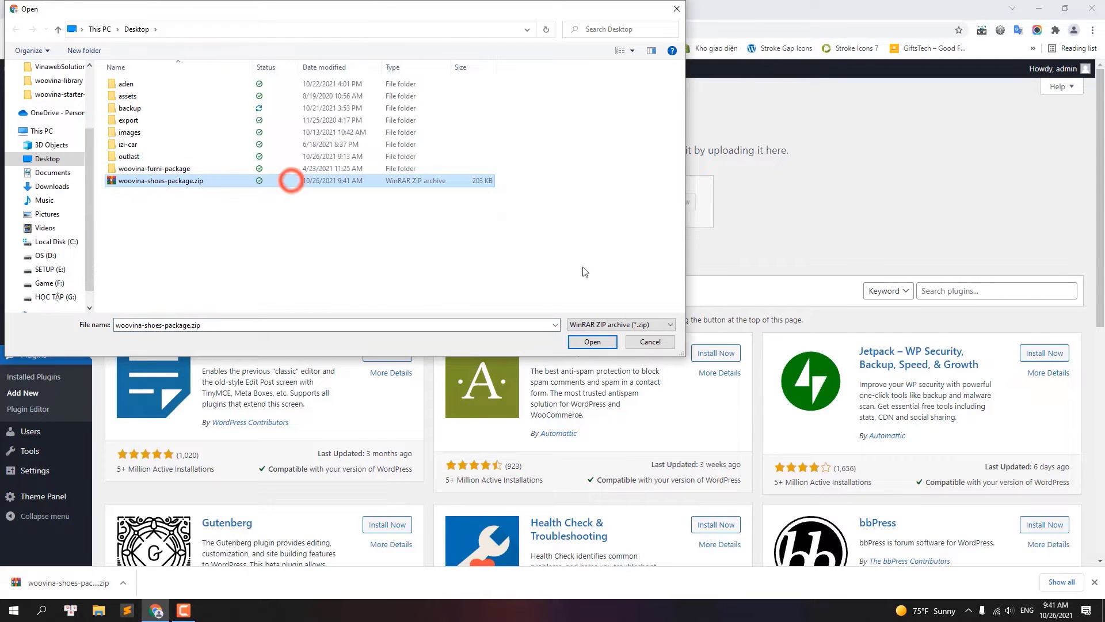
click(597, 342)
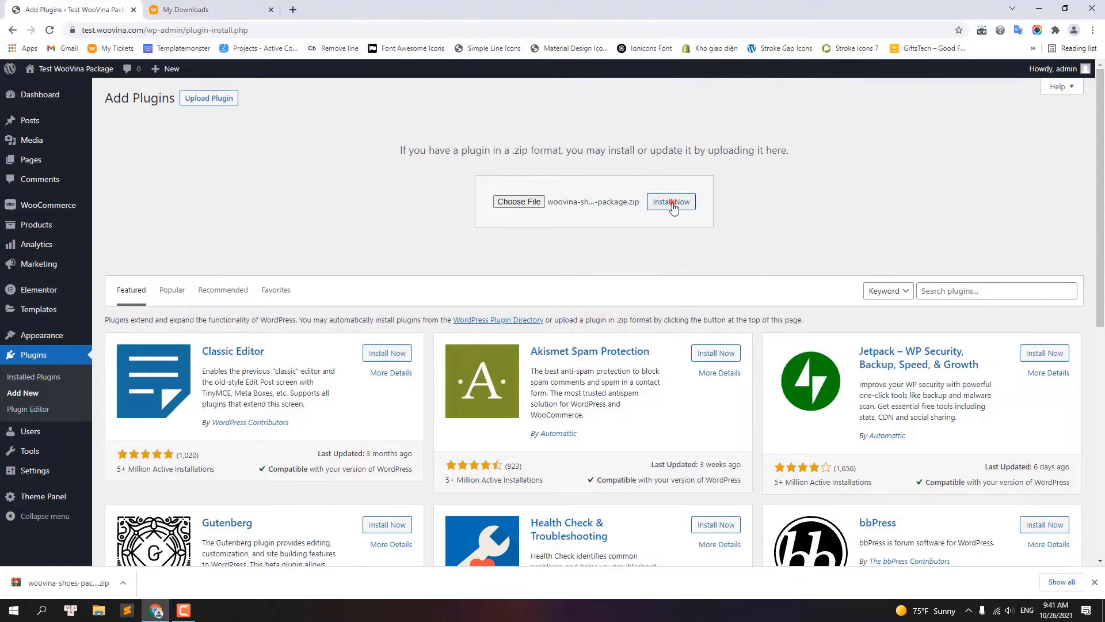
click(672, 203)
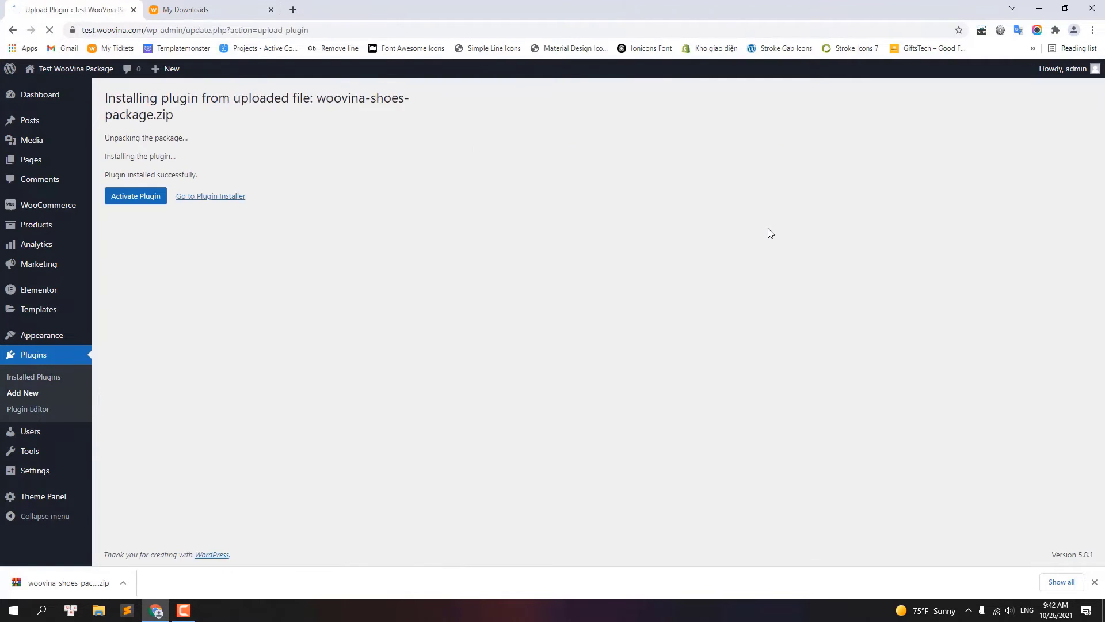
click(123, 196)
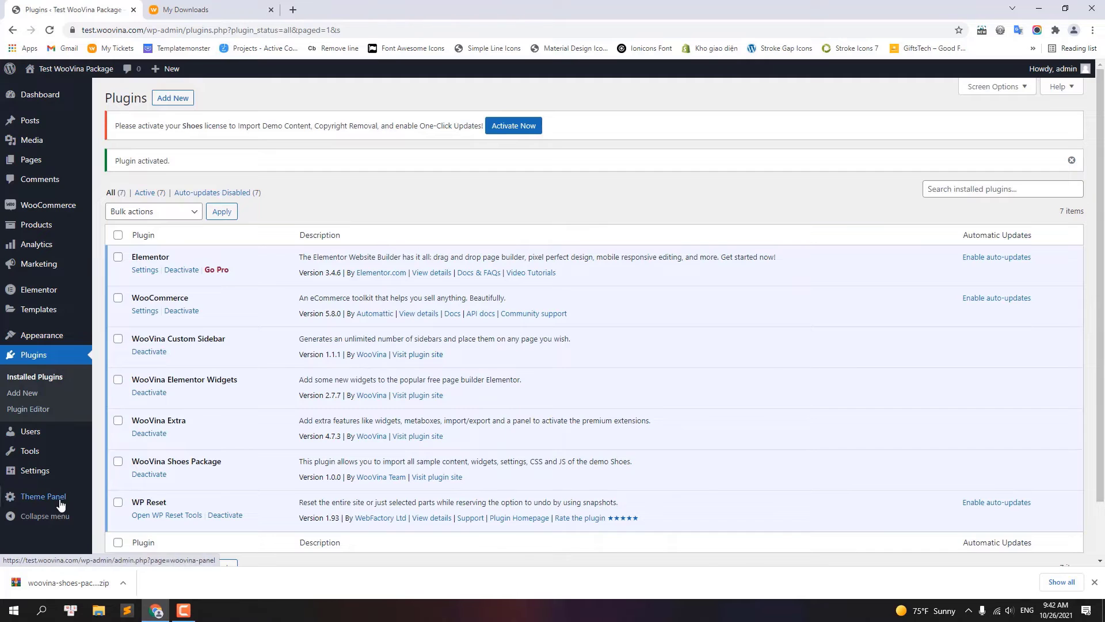
Step: Open the Theme Licenses settings, and copy the Shoes Package license key from the subscriptions on the WooVina website
mouse_move(58, 498)
click(132, 532)
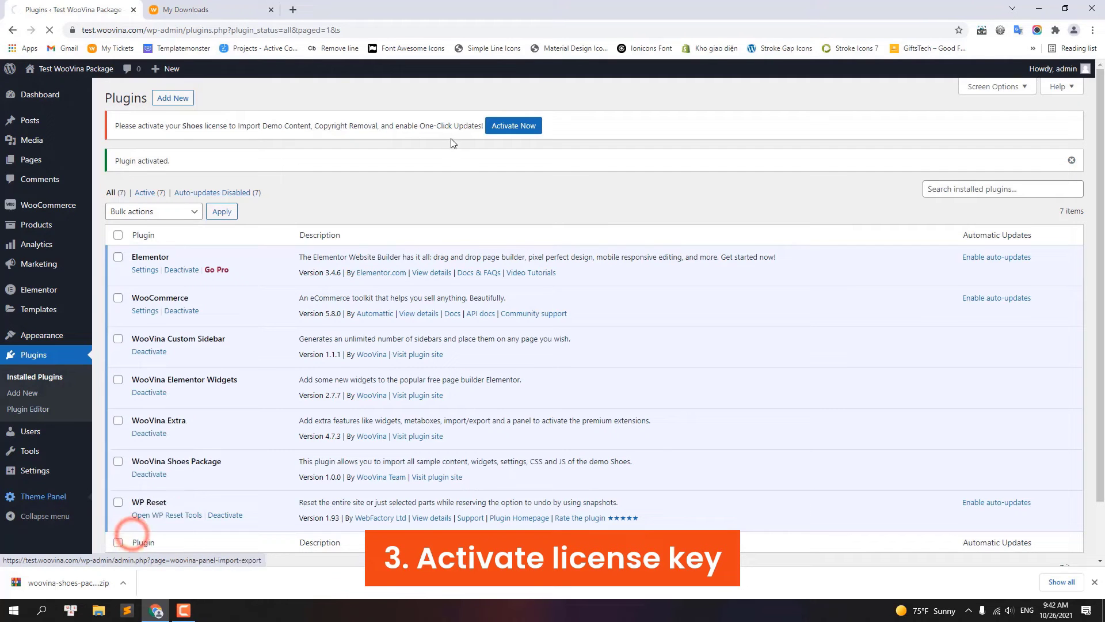
click(208, 5)
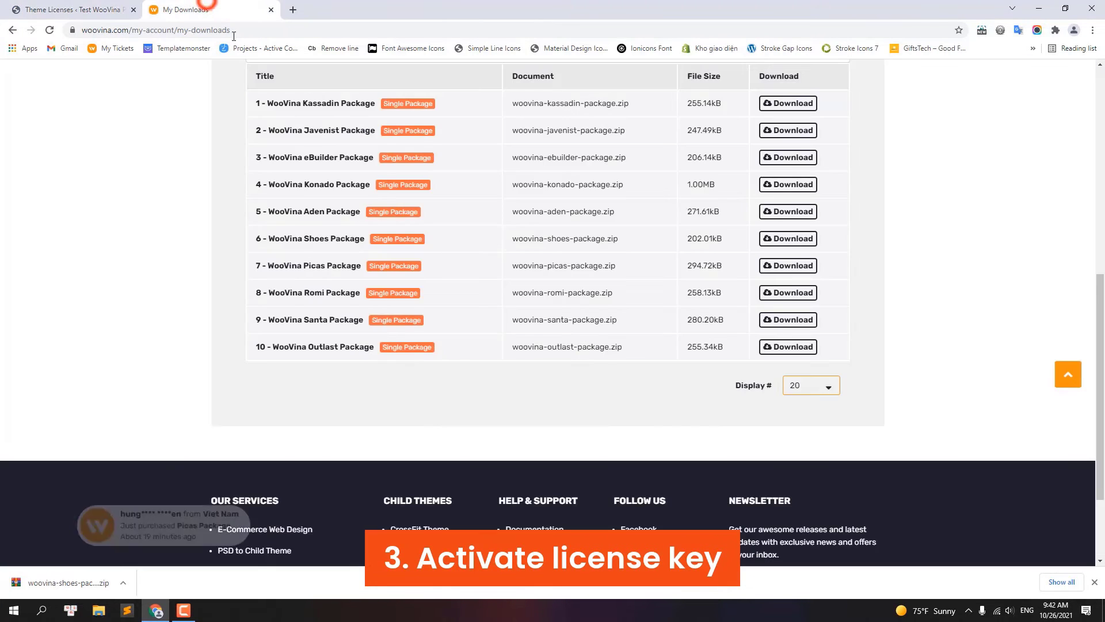
scroll(389, 215, up, 10)
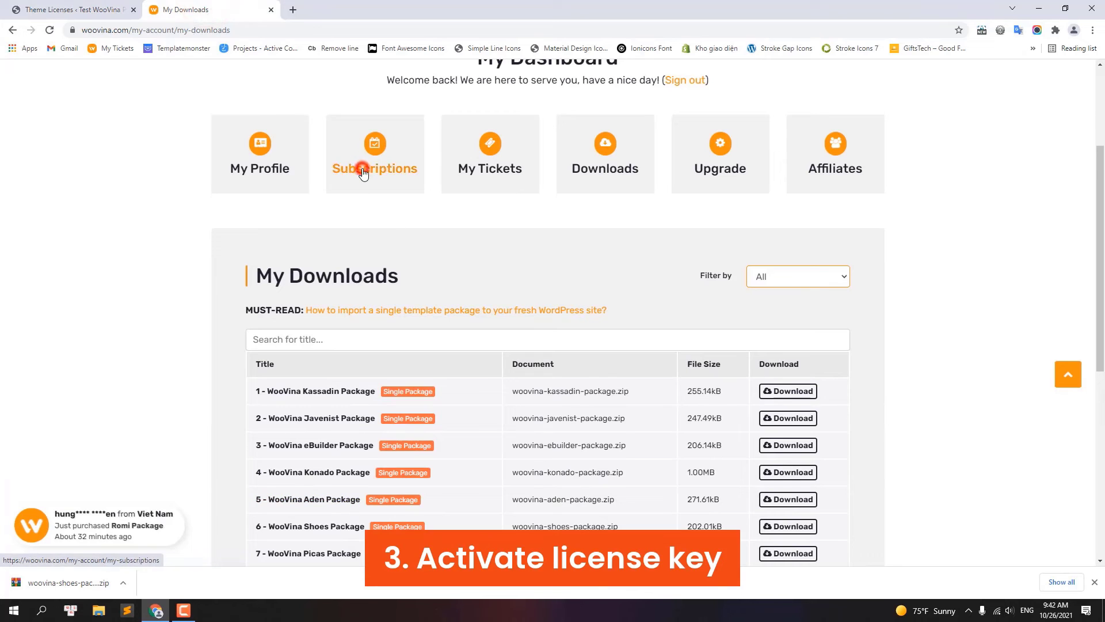
click(362, 171)
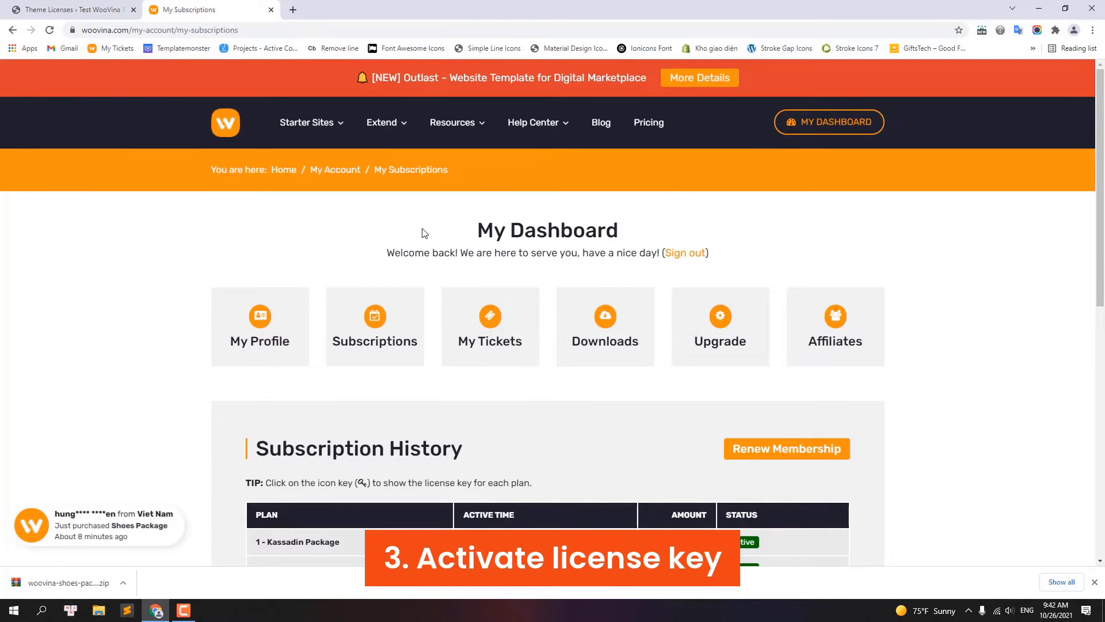
scroll(425, 233, down, 5)
scroll(424, 233, down, 3)
click(417, 391)
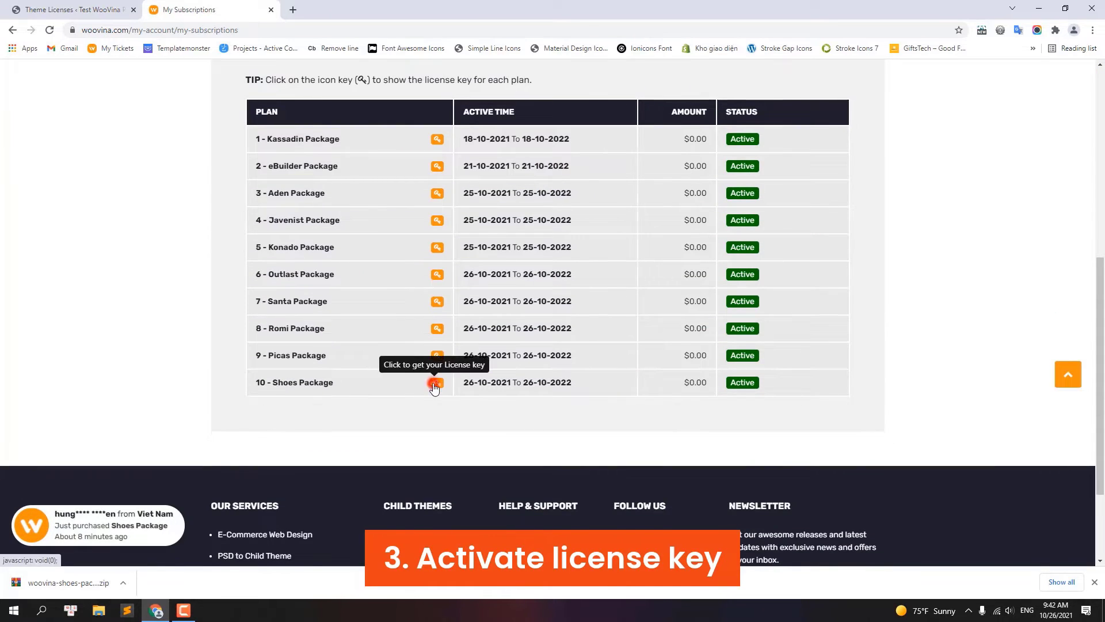
drag(456, 409, 315, 413)
right_click(321, 408)
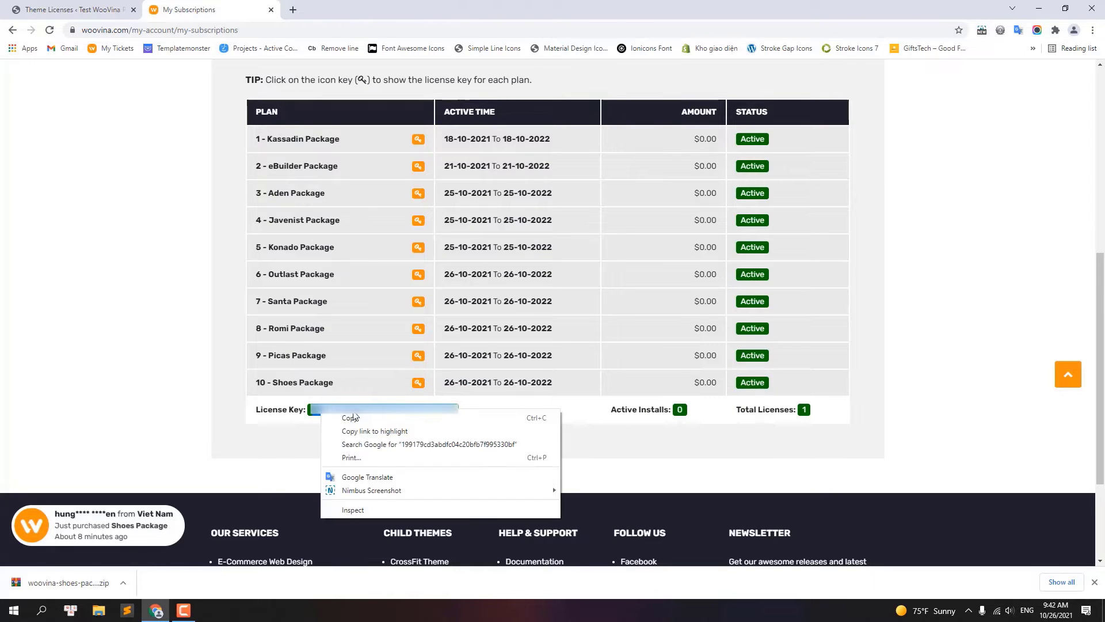
click(360, 417)
Step: Paste the copied license key into the Shoes License Key field in WordPress and save the changes
click(67, 4)
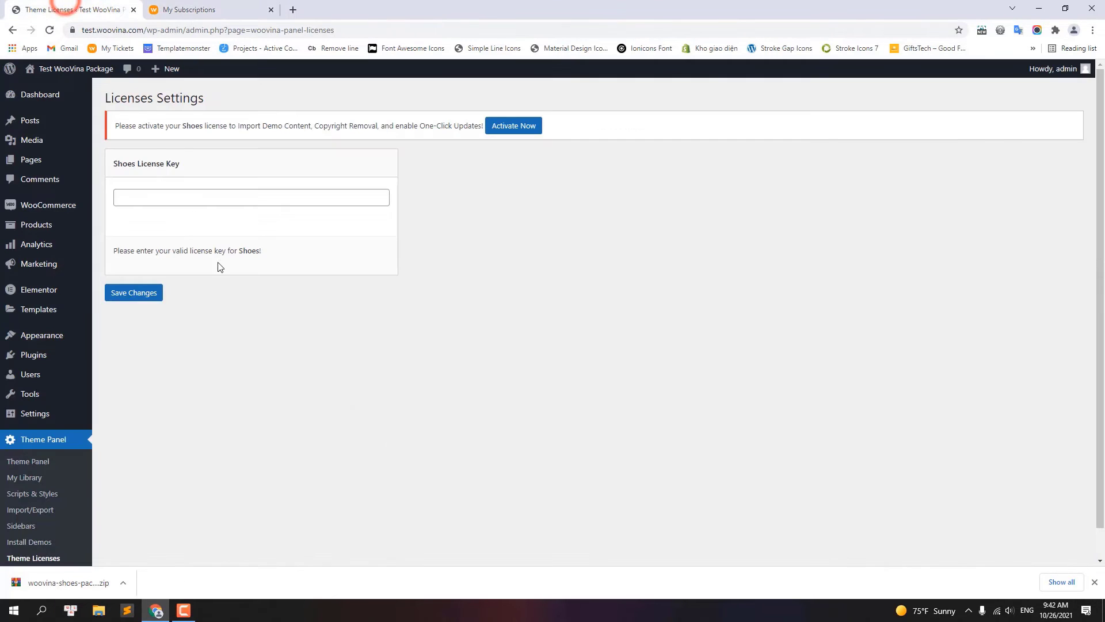
click(195, 197)
right_click(193, 199)
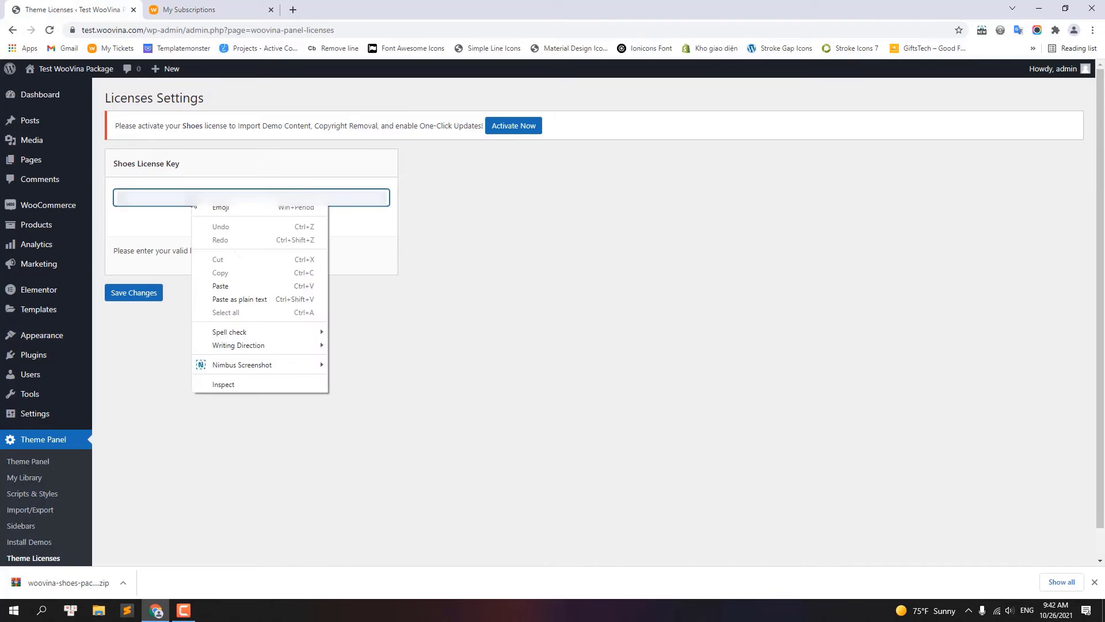
click(229, 288)
click(134, 294)
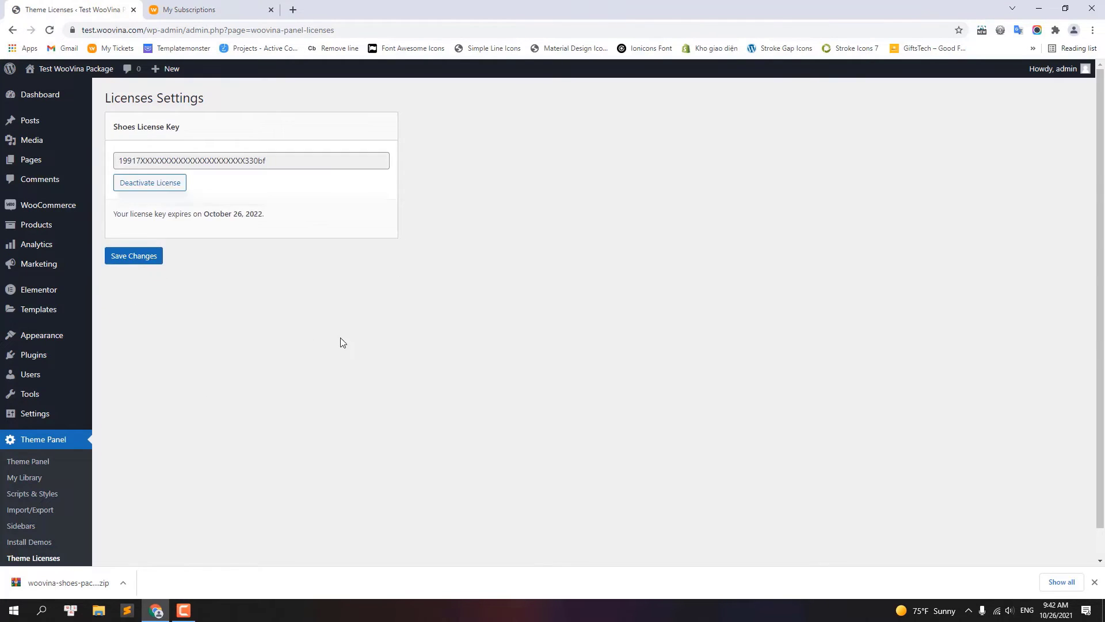
Step: Move all default WordPress pages to the Trash, then empty the Trash to delete them permanently
click(31, 165)
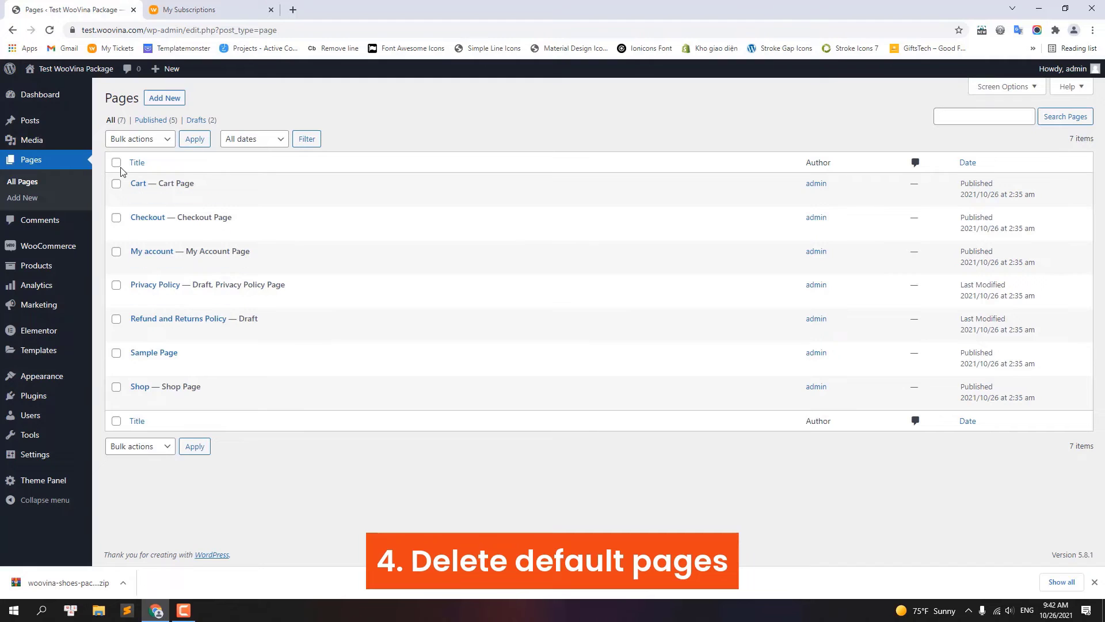
click(117, 163)
click(141, 138)
click(133, 175)
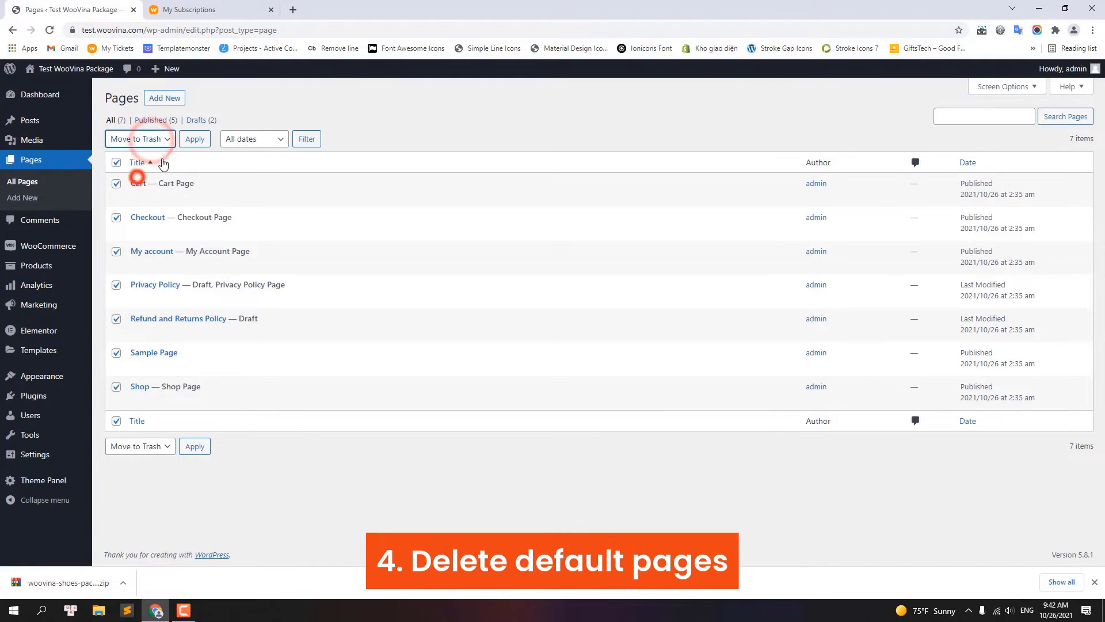
click(196, 141)
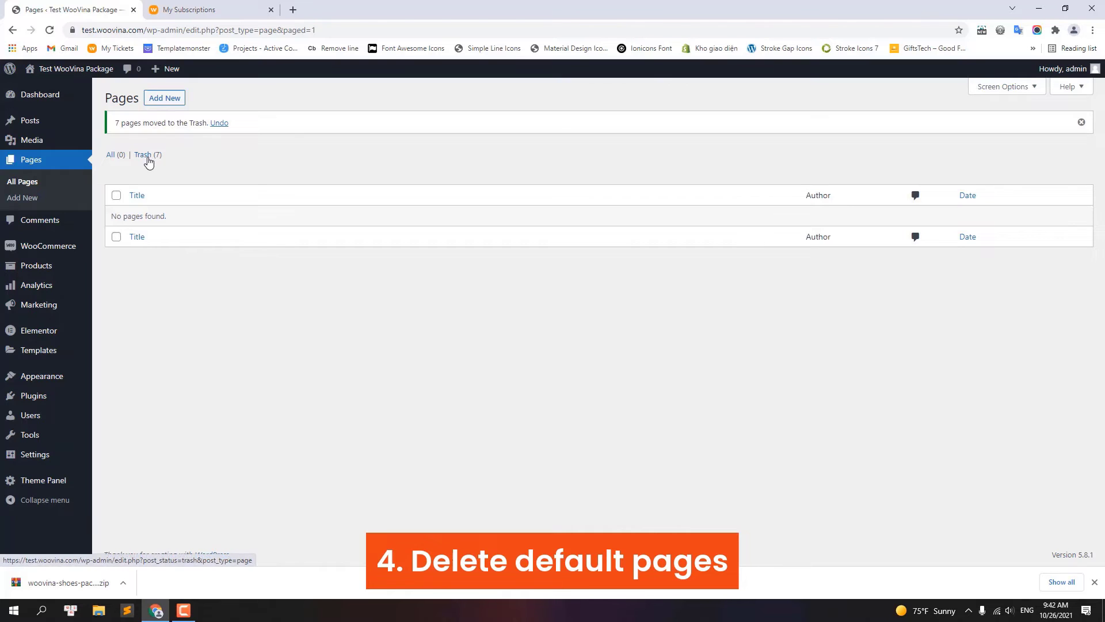
click(146, 158)
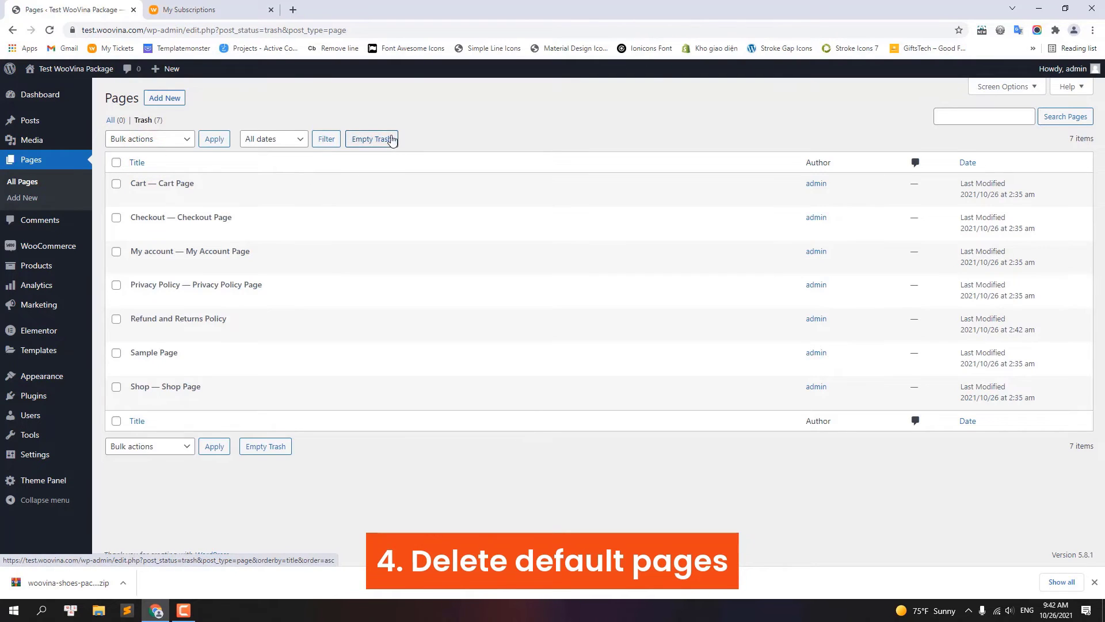
click(369, 142)
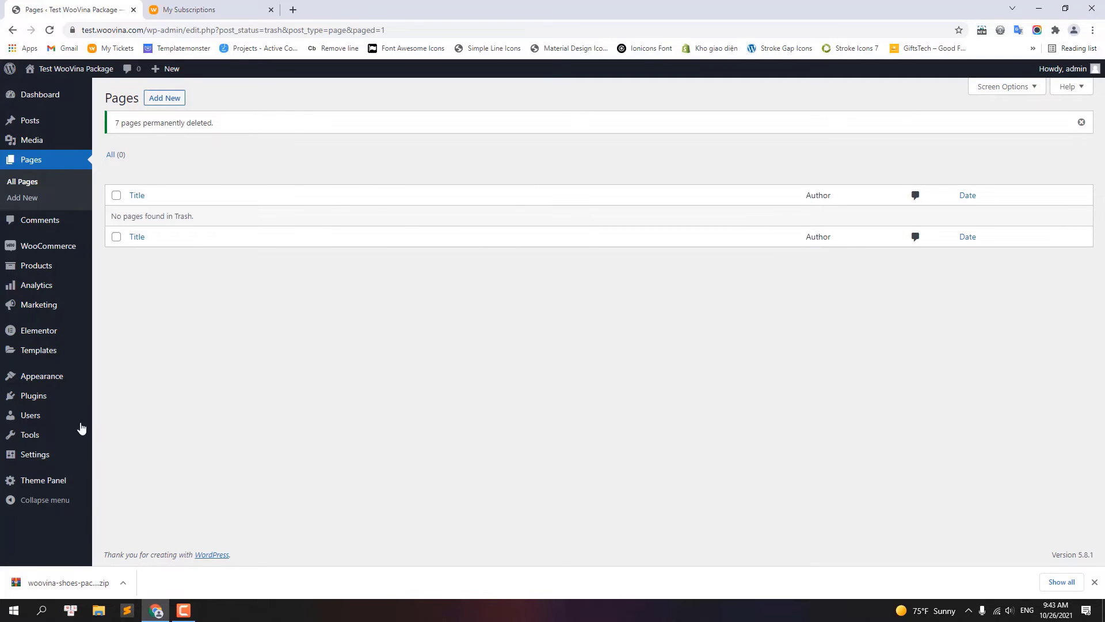
Step: Open the Shoes demo import from the theme's Install Demos page and install the required WPForms plugin
mouse_move(51, 483)
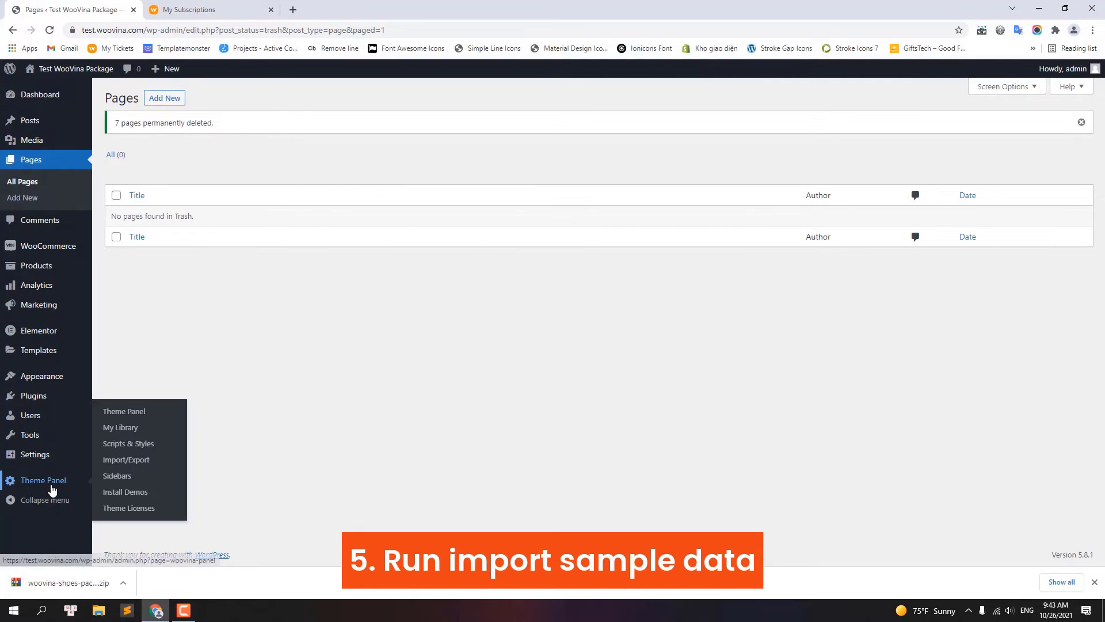
click(148, 494)
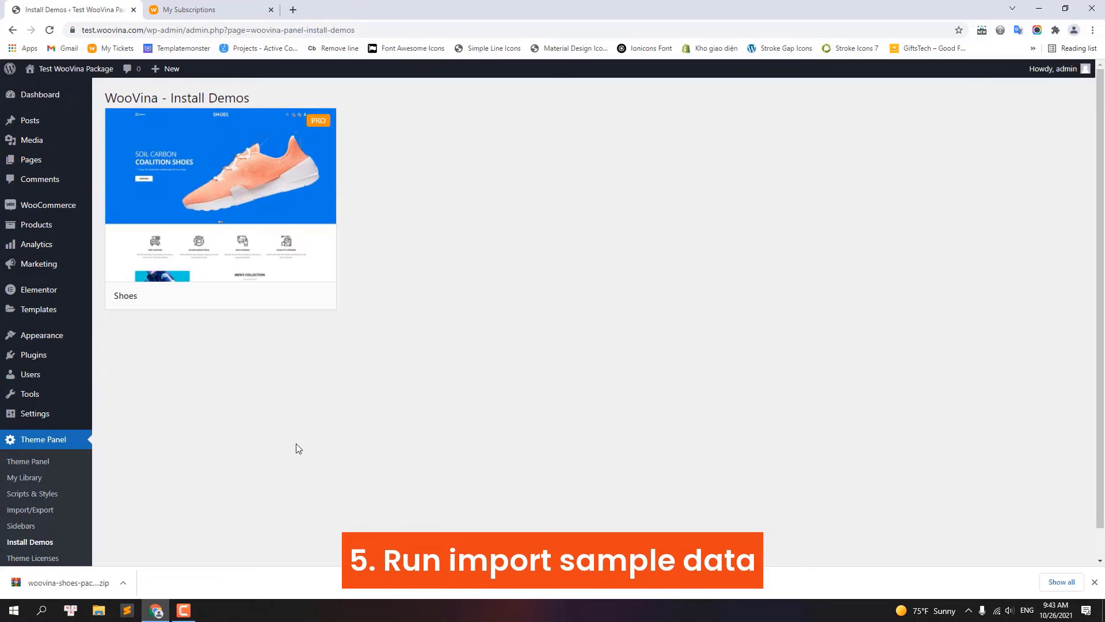
mouse_move(248, 228)
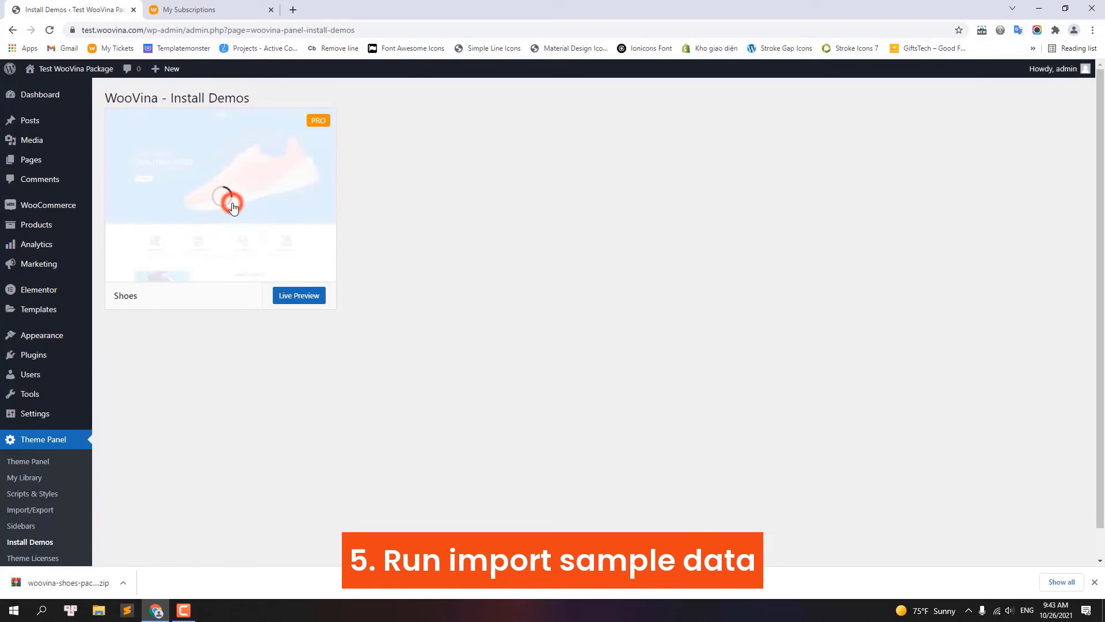
click(231, 206)
click(677, 294)
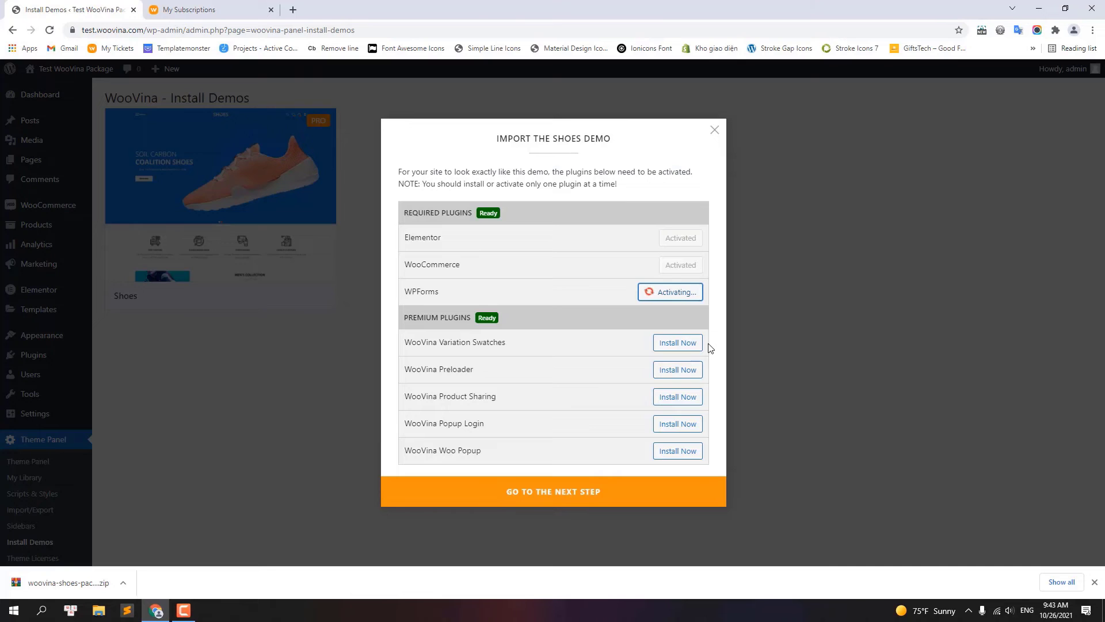
Step: Install the premium plugins WooVina Variation Swatches, Preloader, Product Sharing, Popup Login and Woo Popup one at a time
click(674, 345)
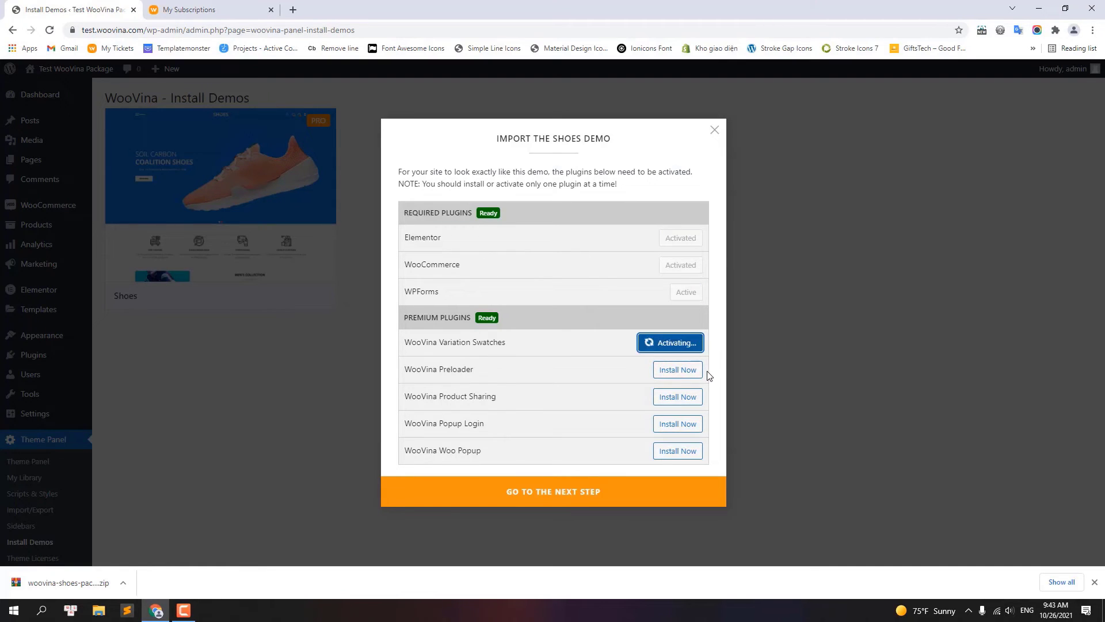
click(681, 369)
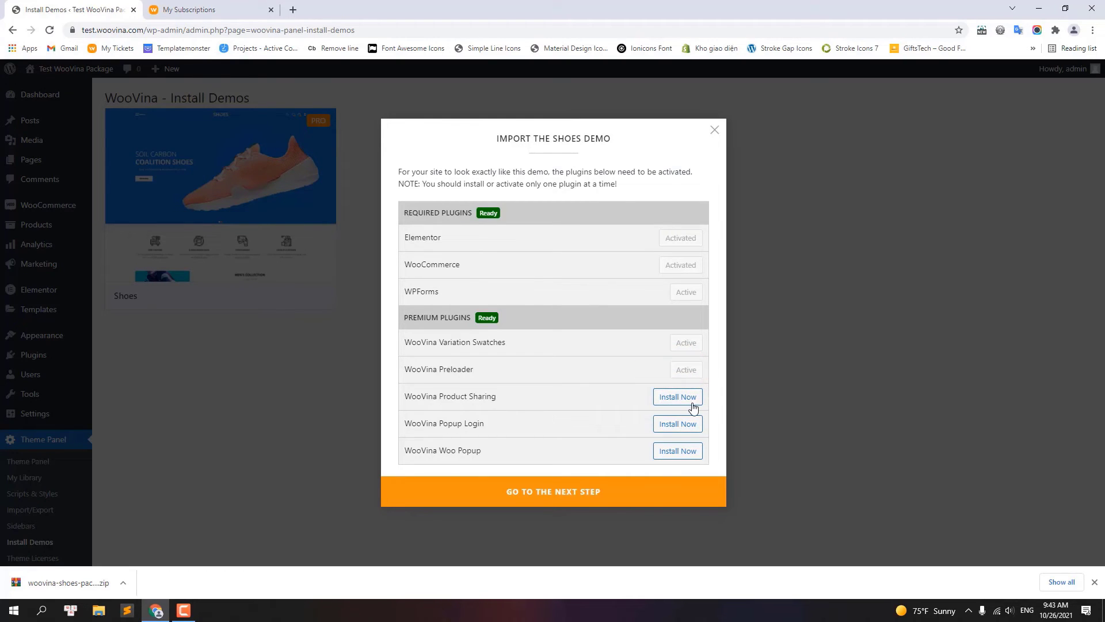
click(683, 398)
click(682, 424)
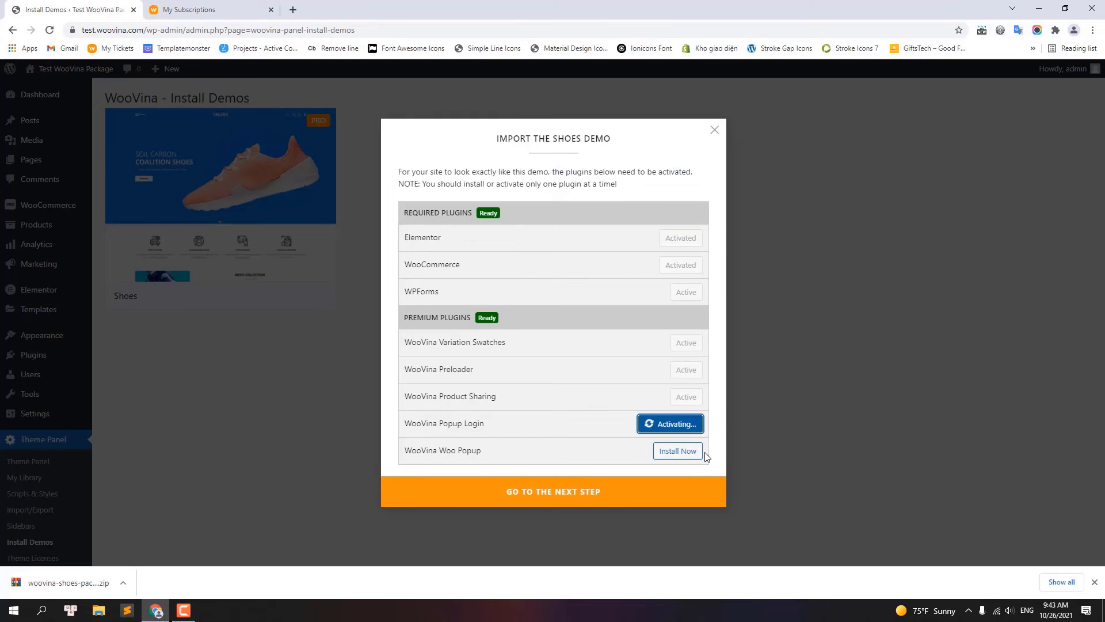
click(685, 451)
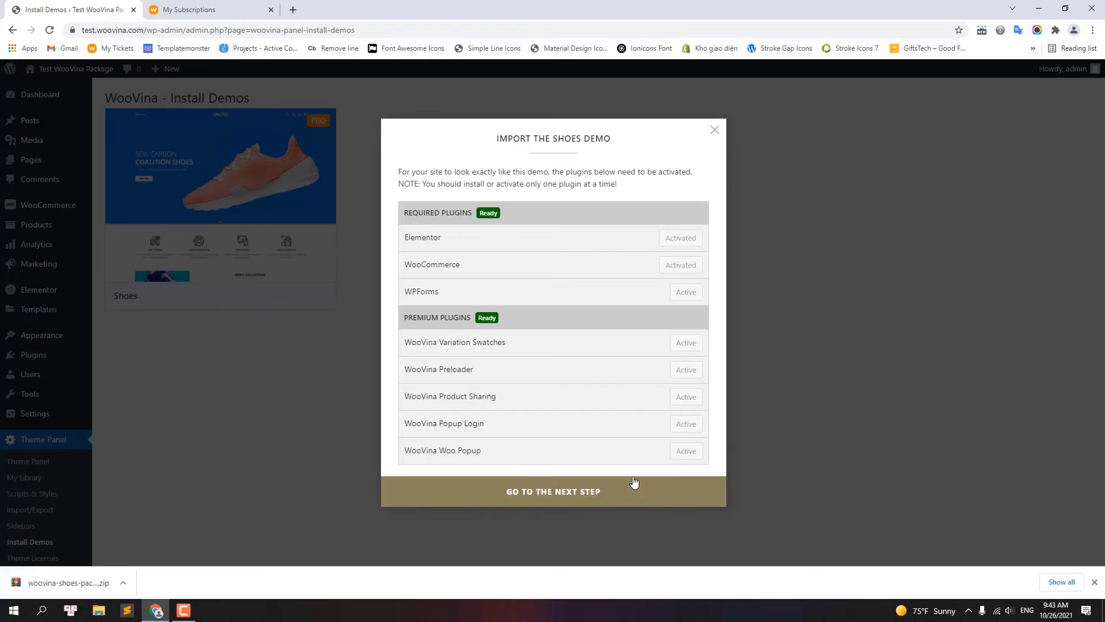
Step: Continue to import the Shoes demo's sample data, and open Elementor's Replace URL tool
click(590, 487)
click(549, 378)
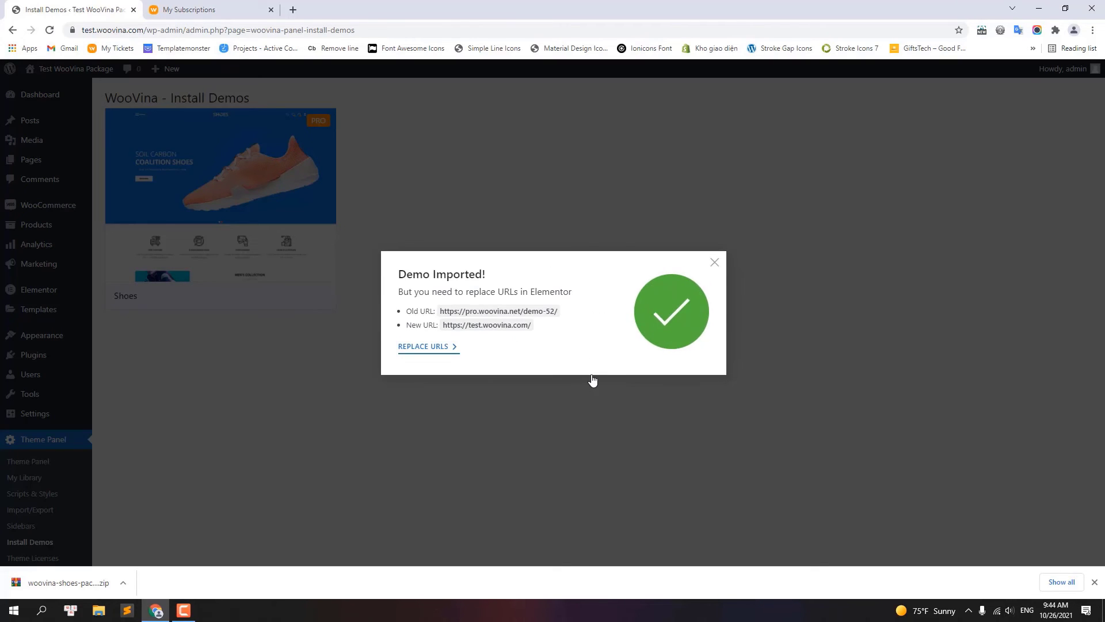
click(413, 347)
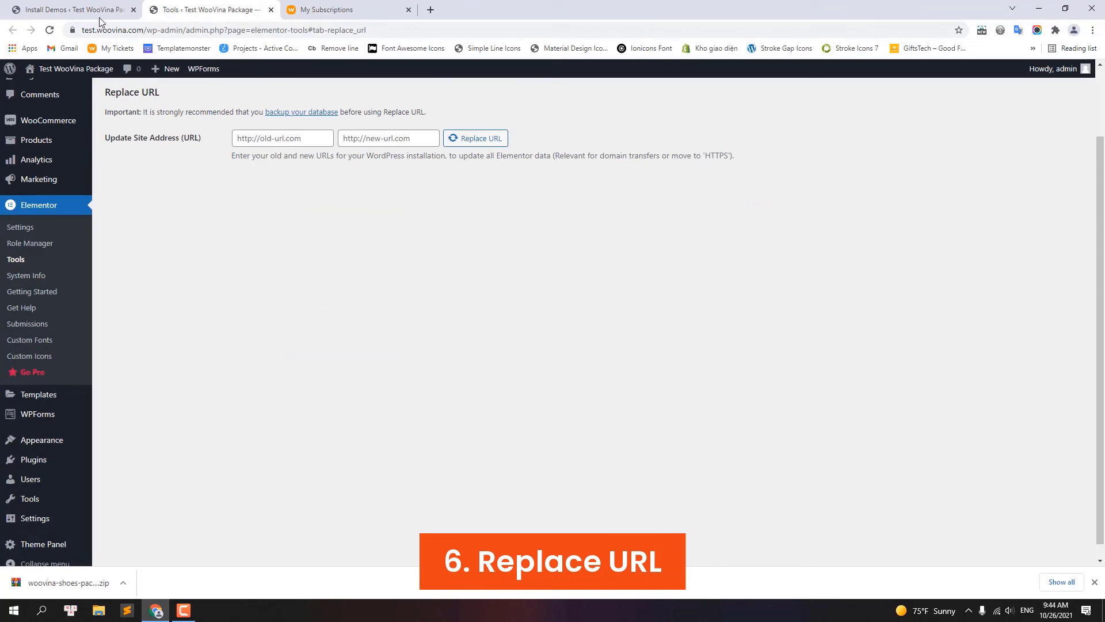
click(76, 6)
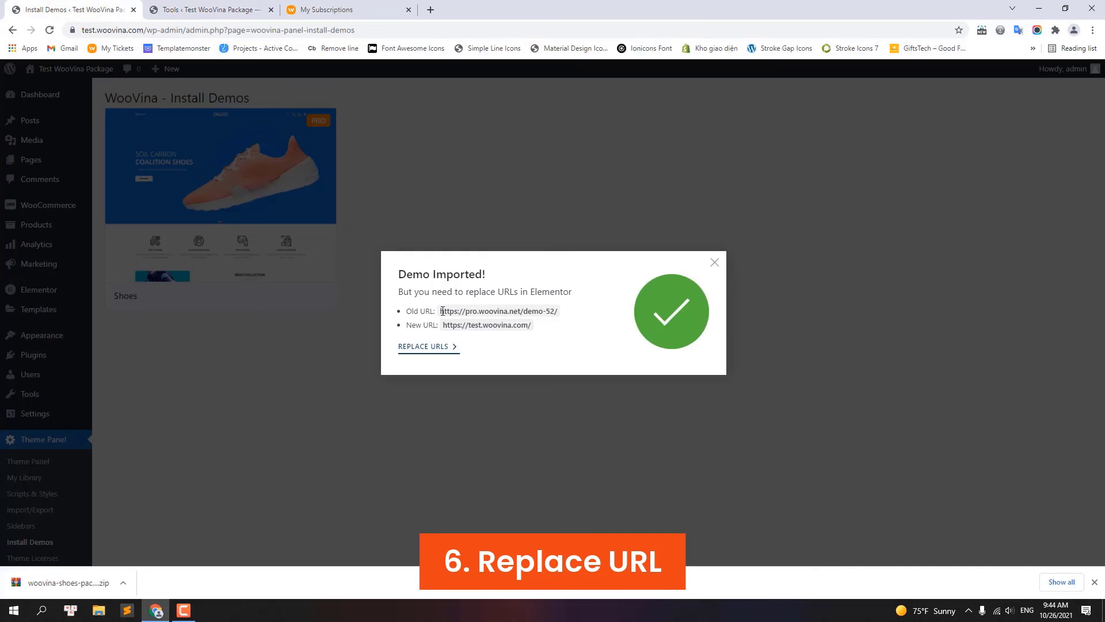
drag(441, 311, 556, 313)
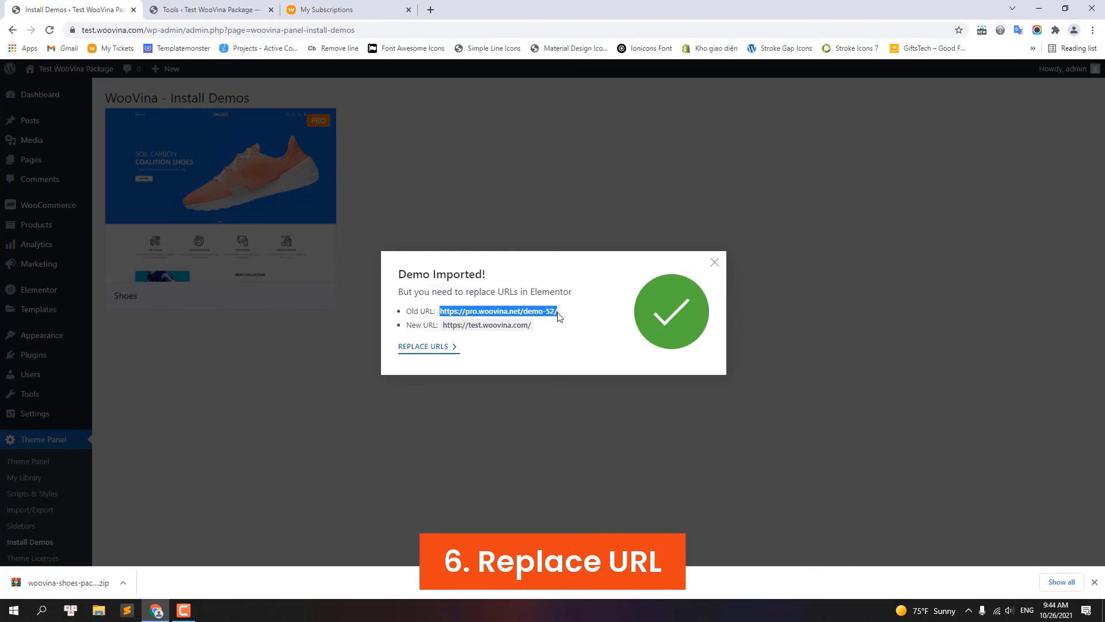
right_click(548, 311)
click(575, 321)
click(208, 8)
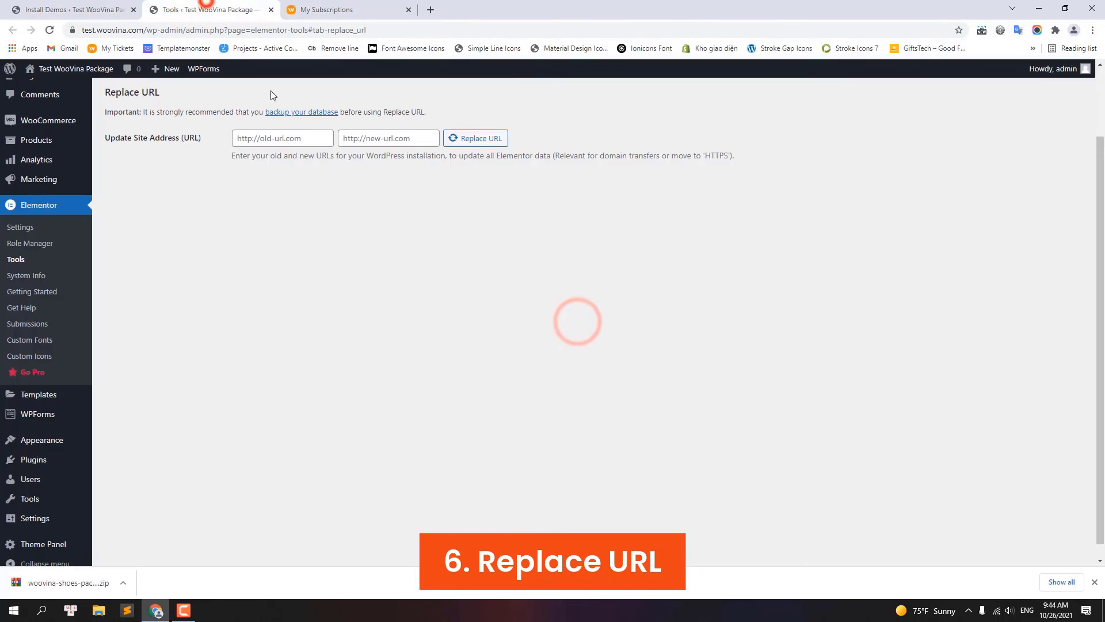
right_click(299, 139)
click(332, 225)
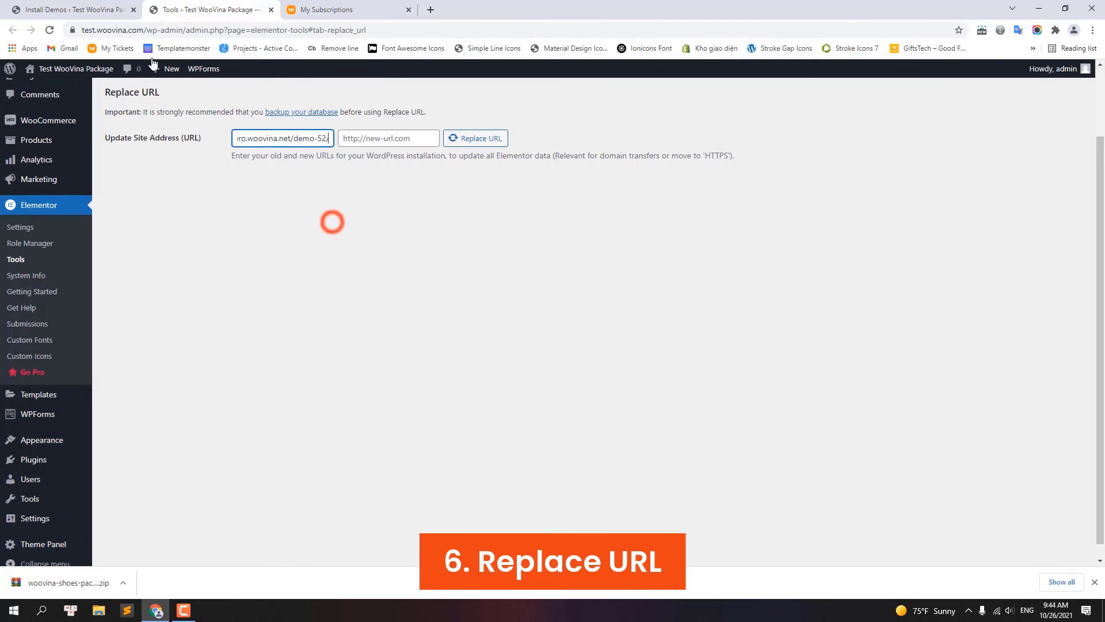
click(63, 4)
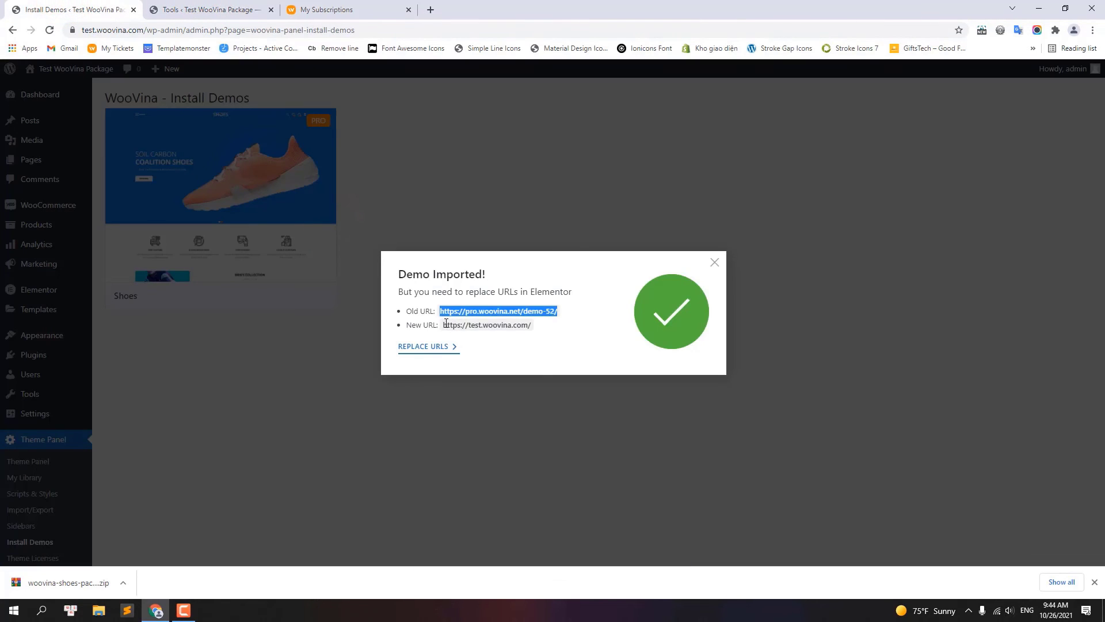
drag(444, 324, 531, 327)
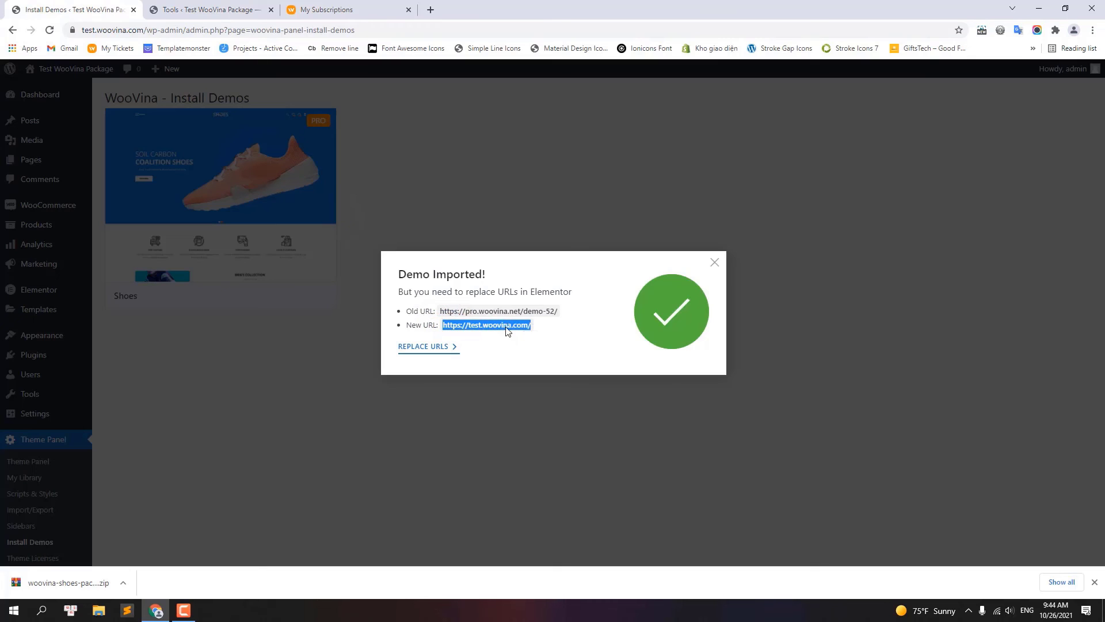
right_click(506, 328)
click(529, 336)
click(219, 8)
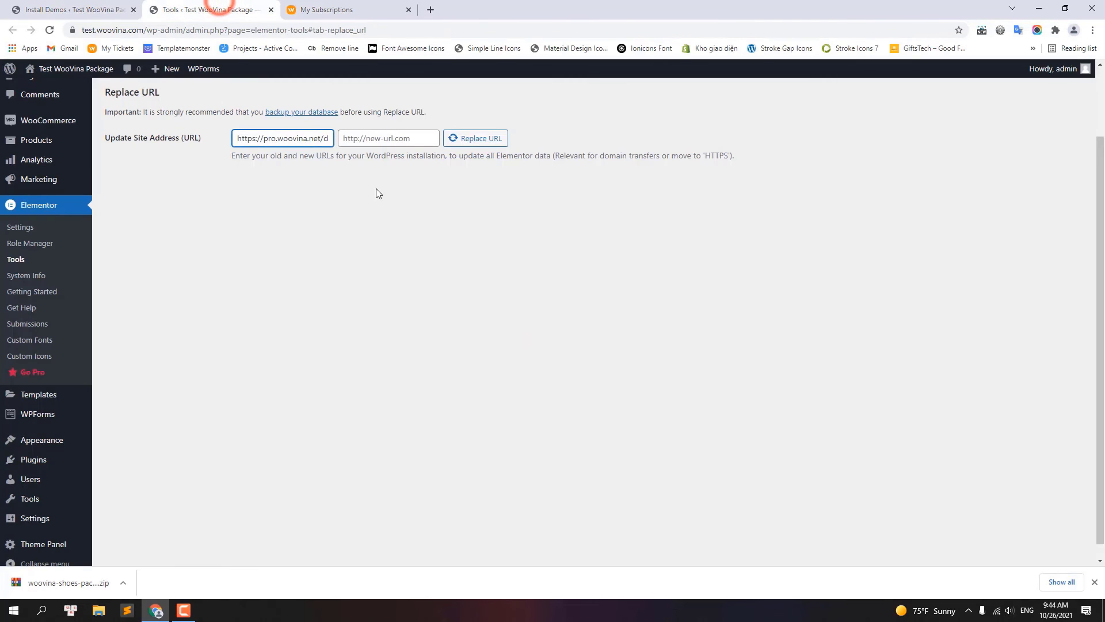
right_click(369, 144)
click(410, 229)
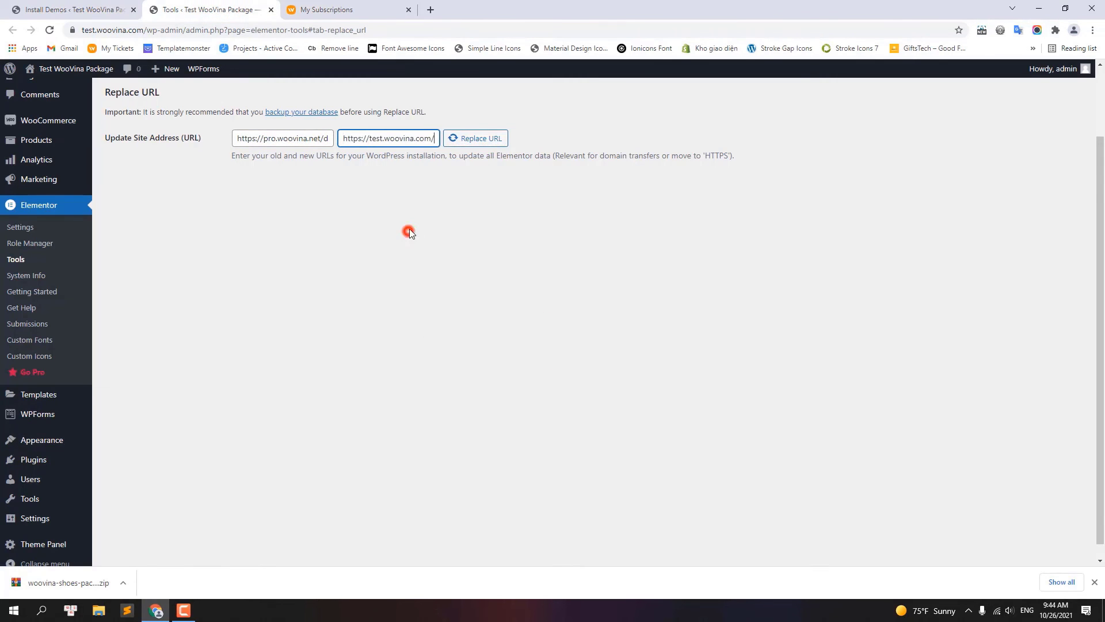
Step: Run the URL replacement on the Elementor data and open the site's front end
click(494, 139)
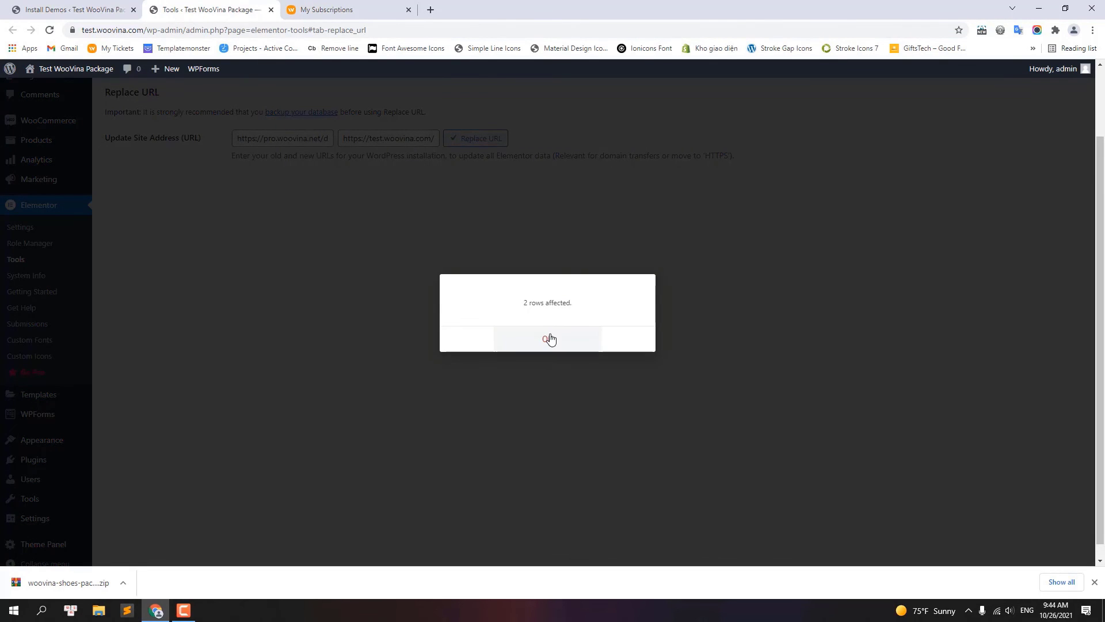
click(550, 339)
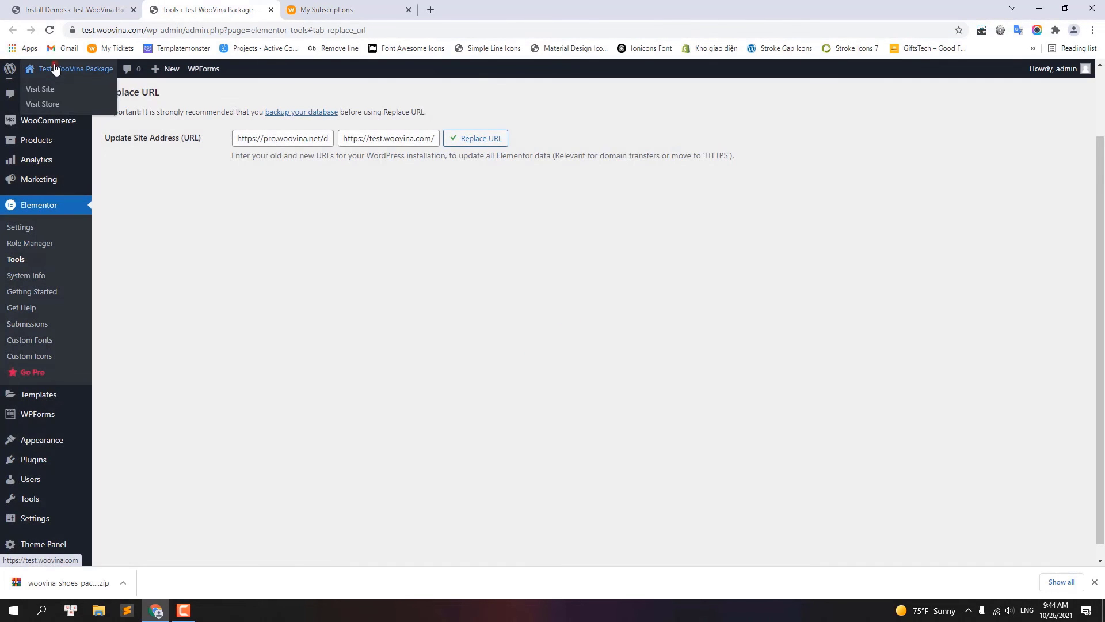
click(56, 69)
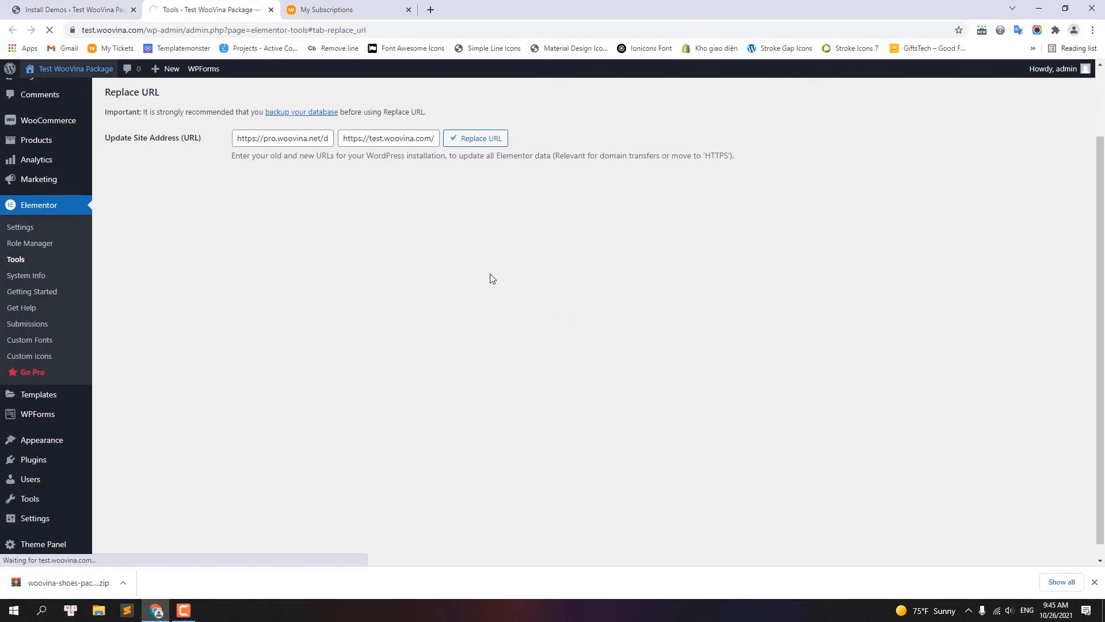